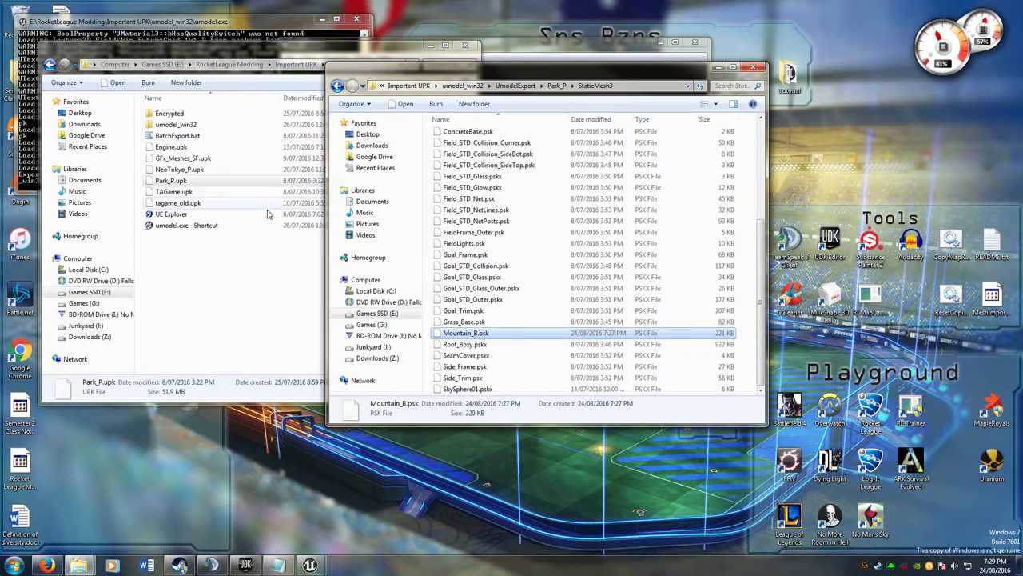
- Switch to UE Viewer, orbit the Mountain_B mesh, and open the viewer's export folder
left_click(240, 248)
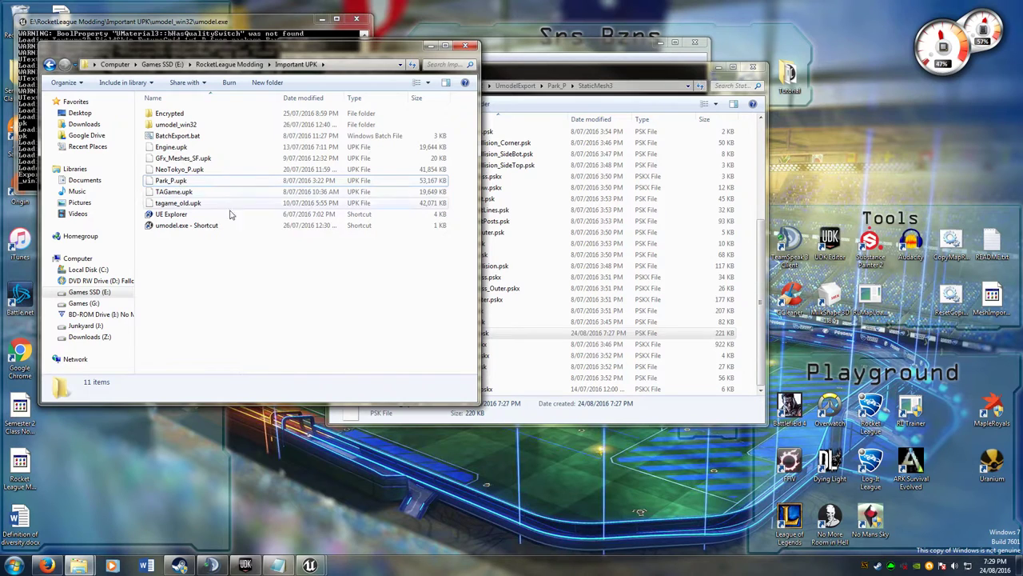
left_click(578, 53)
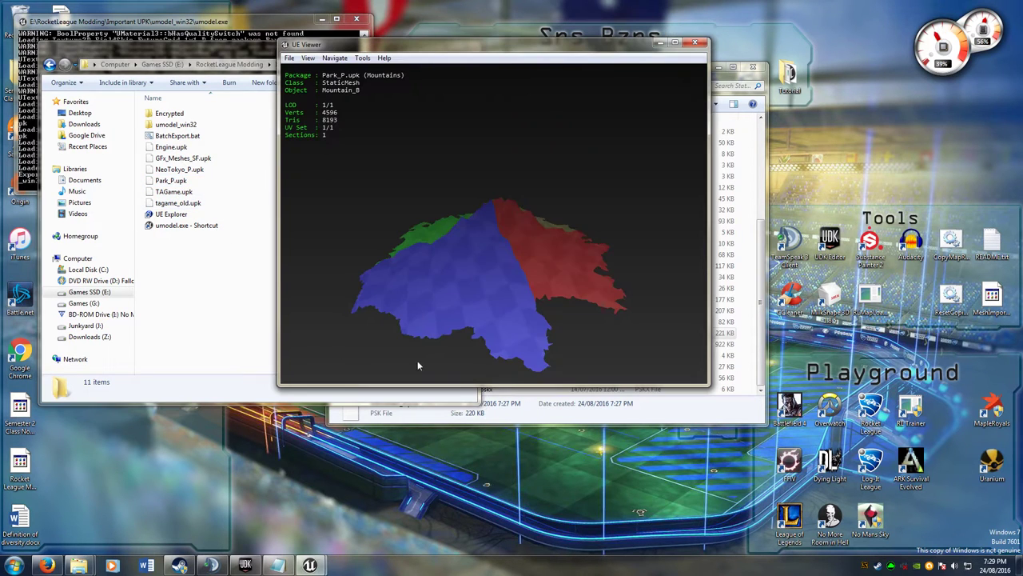
left_click_drag(418, 365, 472, 360)
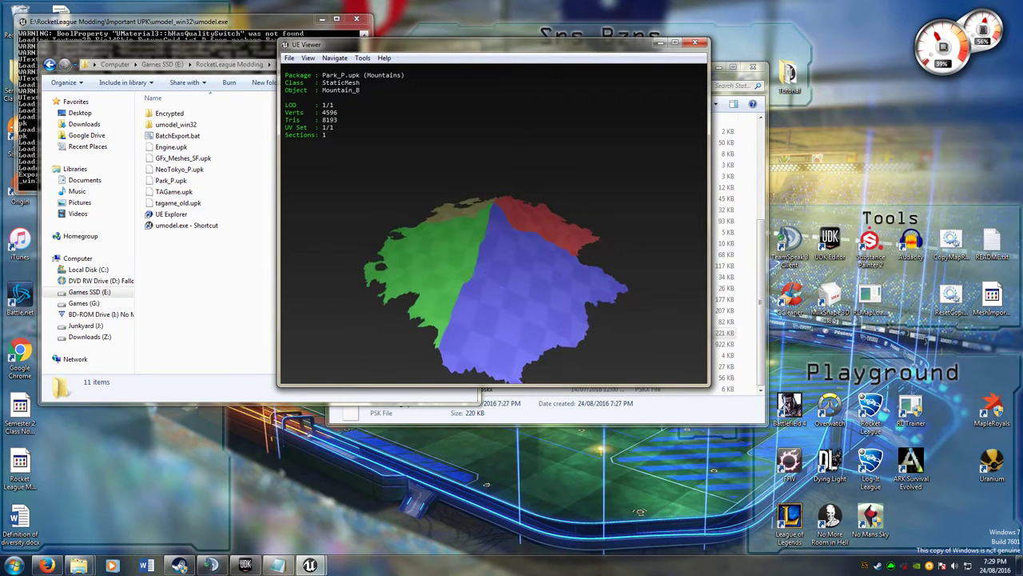
left_click(362, 58)
mouse_move(382, 59)
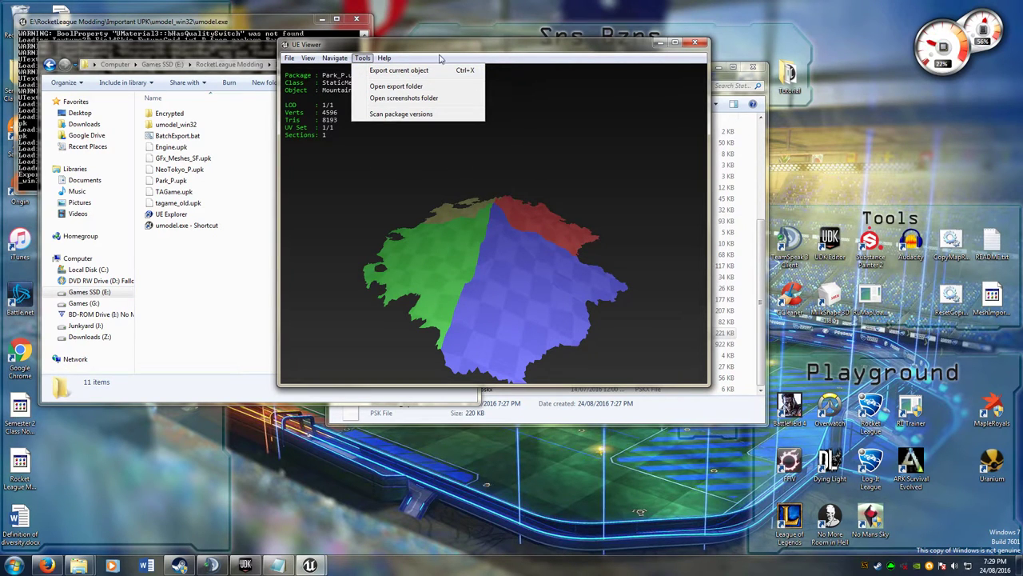
left_click(397, 86)
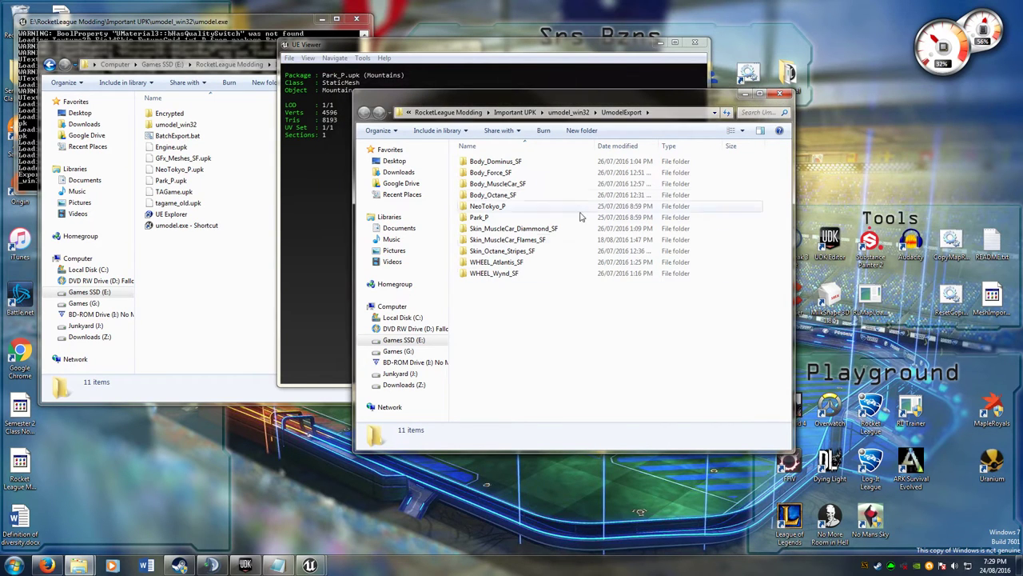
- Locate and select the exported Mountain_B.psk in the StaticMesh3 folder inside Park_P
double_click(477, 218)
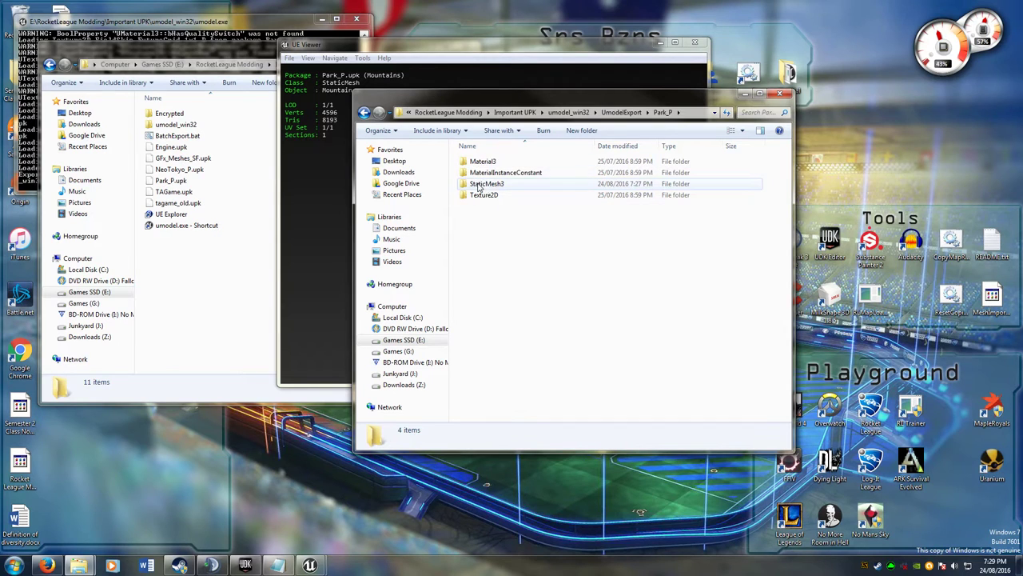
double_click(484, 183)
scroll(785, 189, "down", 5)
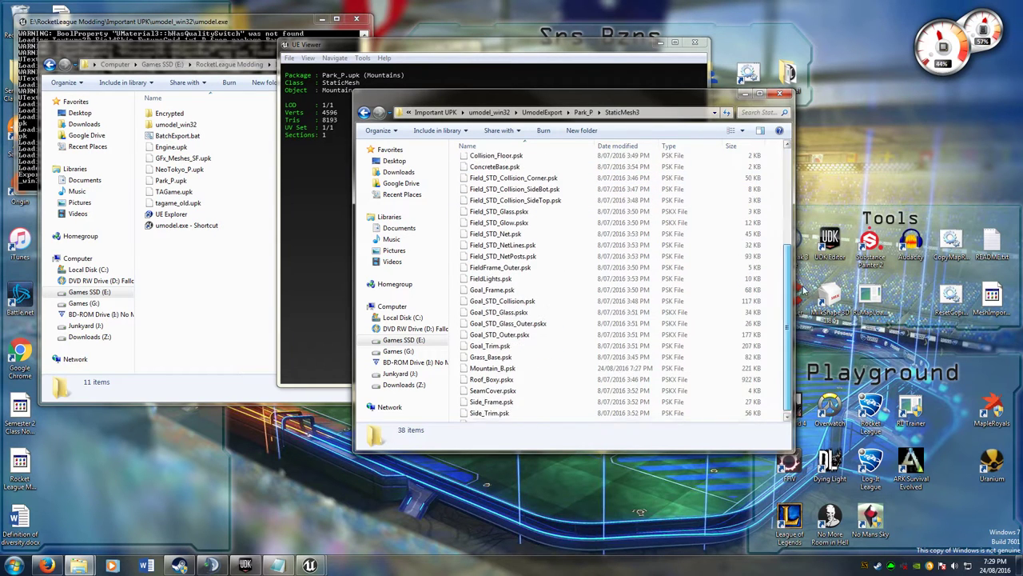
left_click(508, 362)
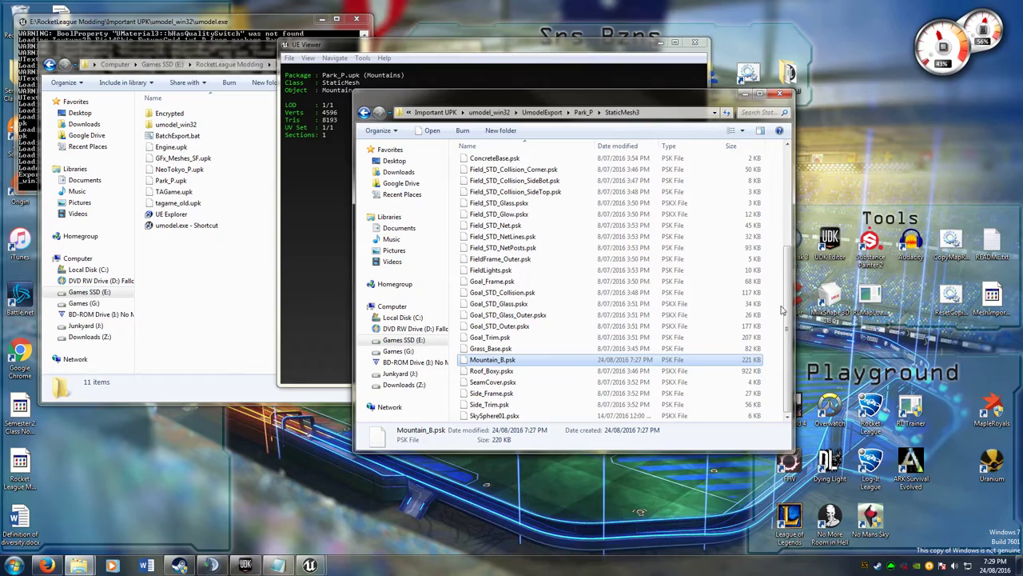
- Import Mountain_B.psk into MilkShape 3D as Unreal/UT PSK/PSA and choose wireframe display for the 3D viewport
double_click(821, 301)
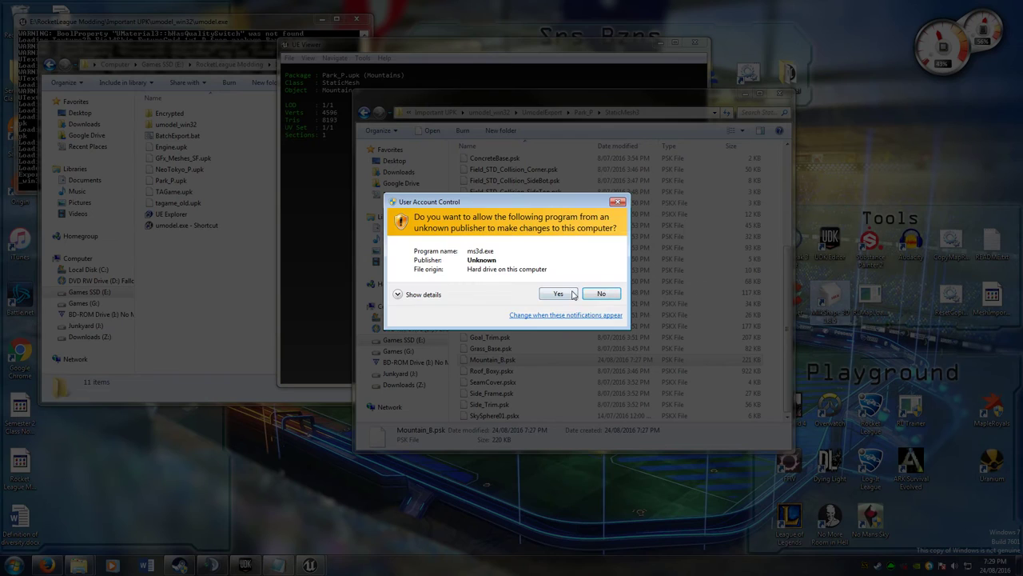
left_click(571, 294)
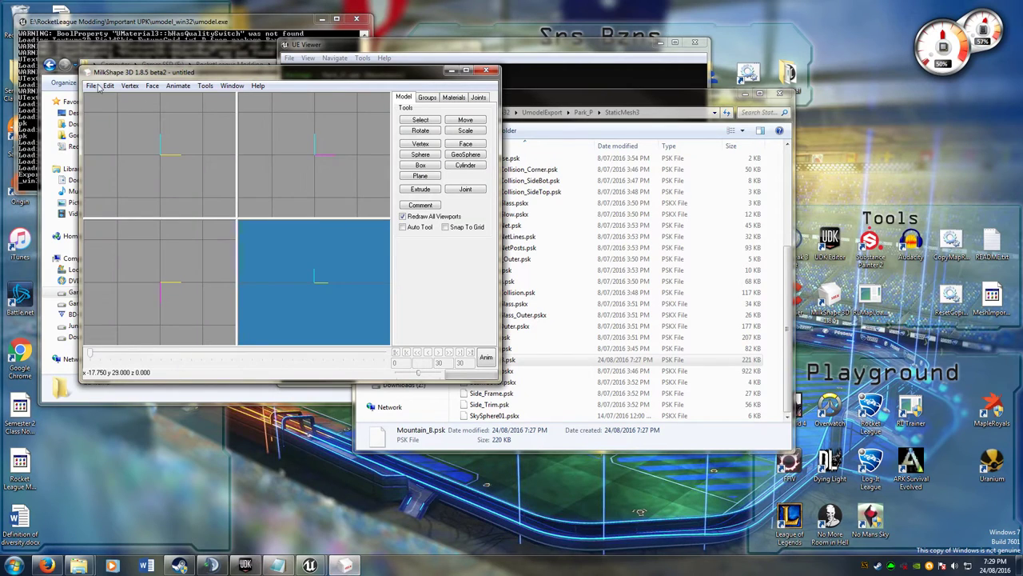
left_click(96, 85)
mouse_move(144, 161)
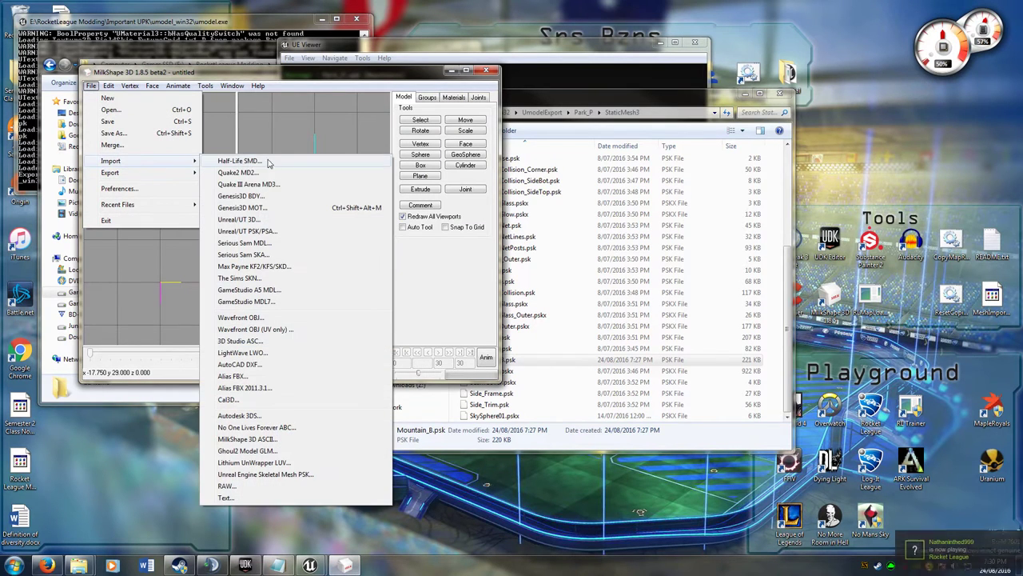
left_click(277, 232)
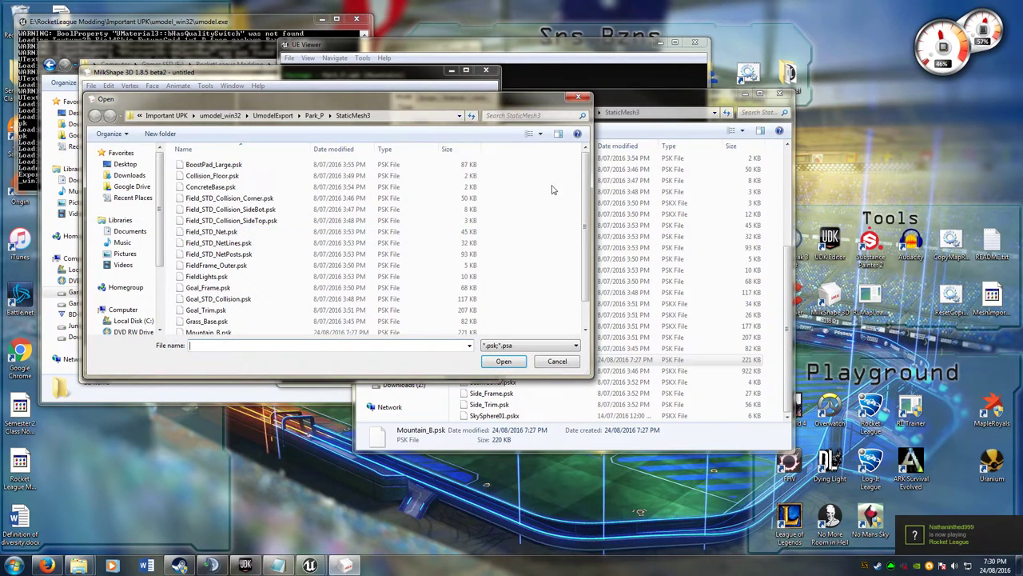
scroll(588, 189, "down", 1)
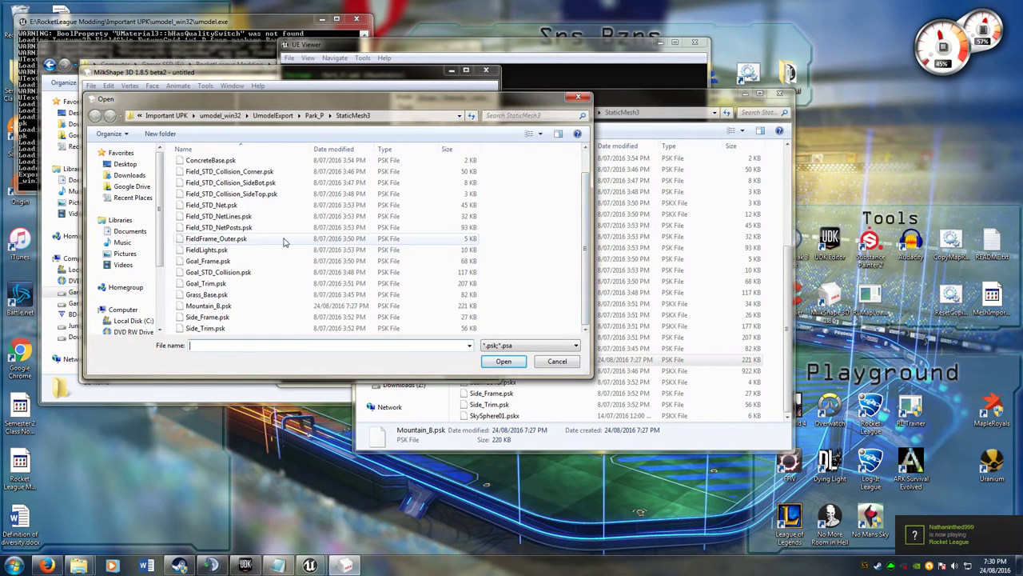
double_click(231, 307)
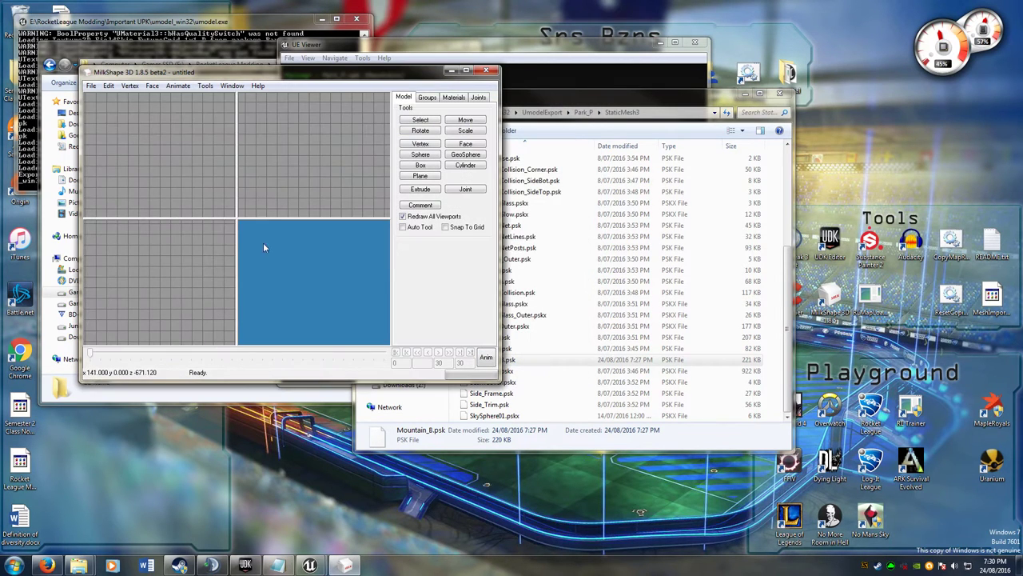
right_click(307, 268)
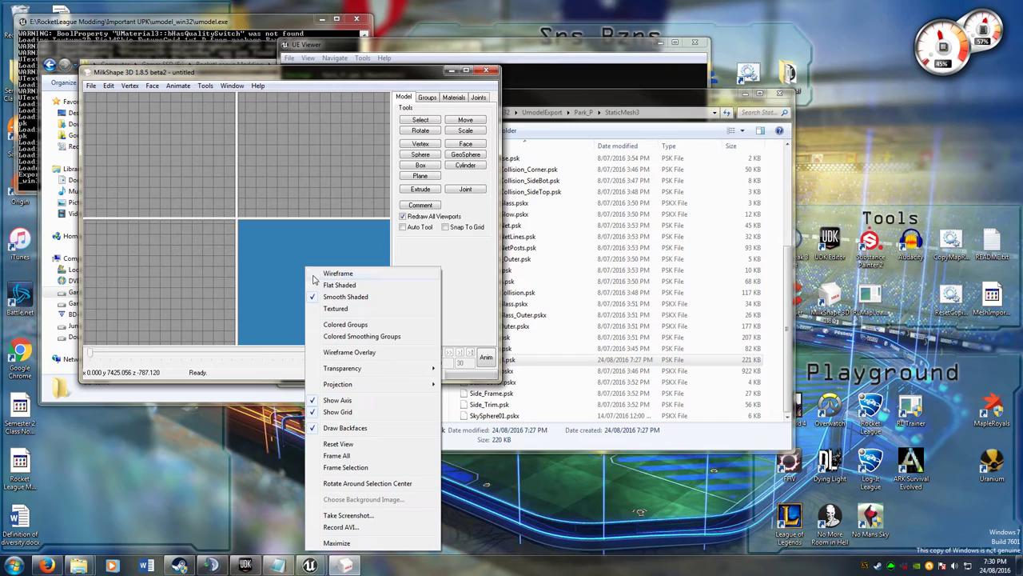
left_click(324, 274)
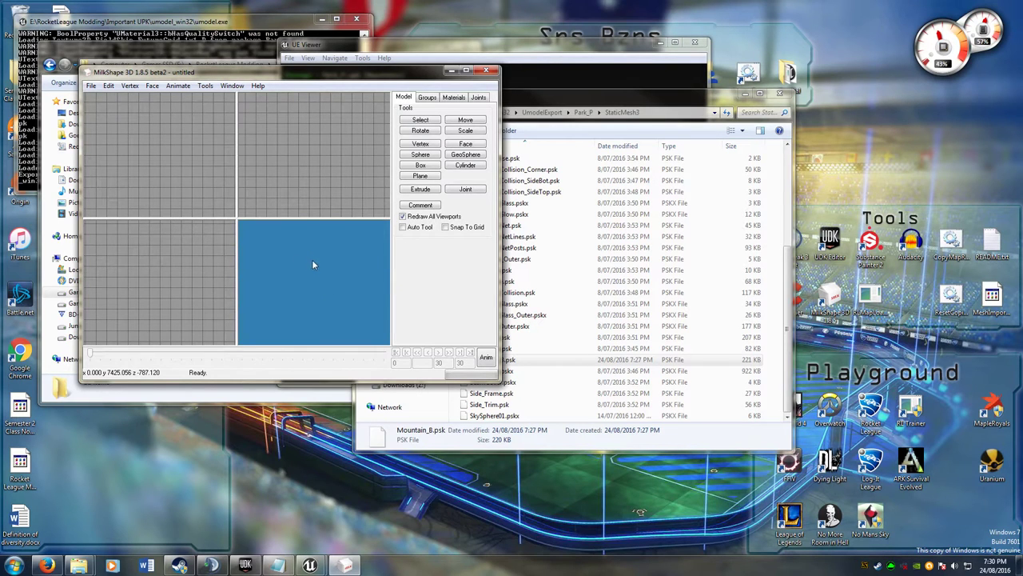
- Start an FBX export of the mesh and browse to the Tutorials folder within RocketLeague Modding as the destination
left_click(91, 86)
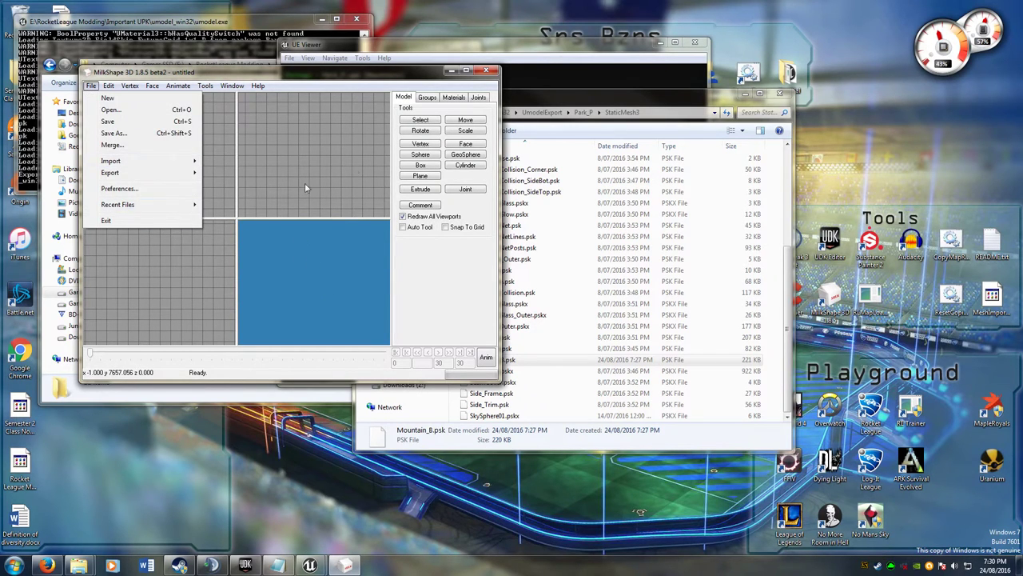
mouse_move(160, 173)
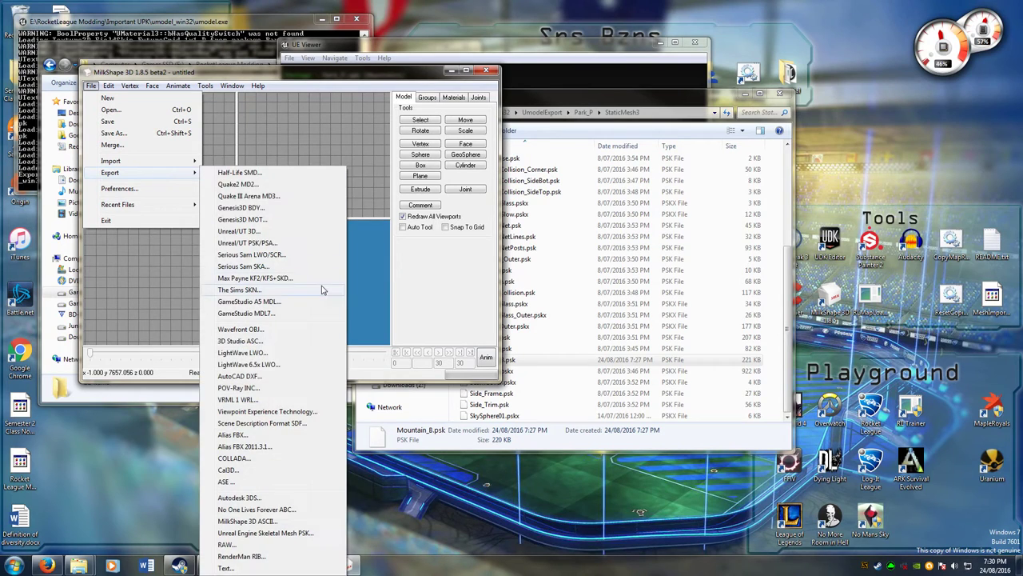
left_click(252, 439)
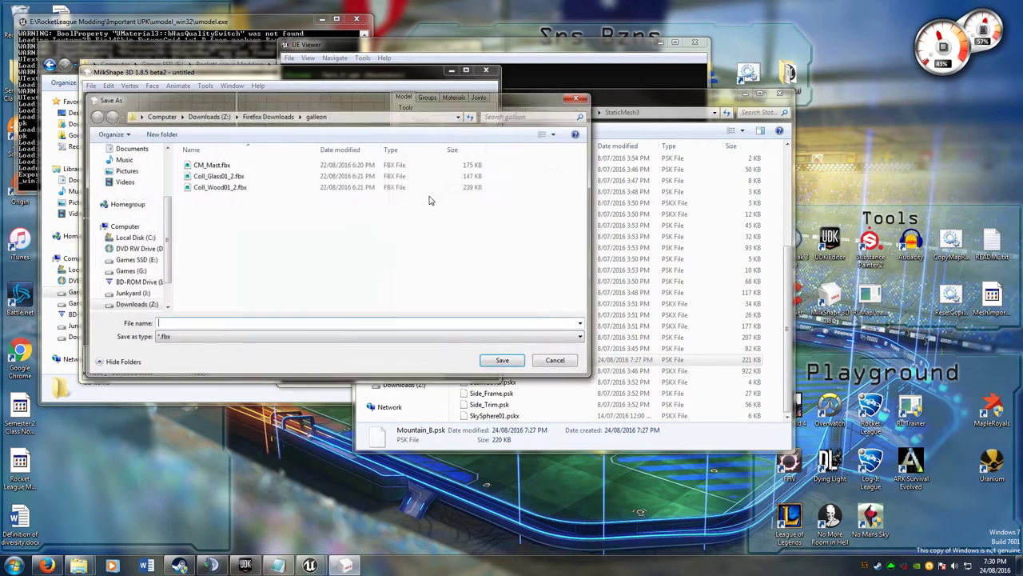
left_click(268, 116)
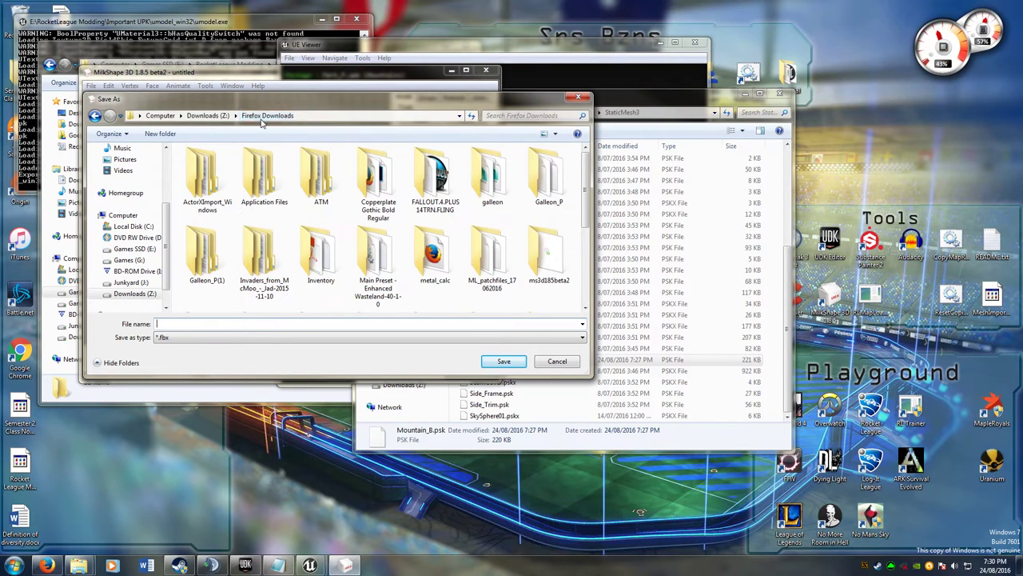
scroll(168, 267, "down", 1)
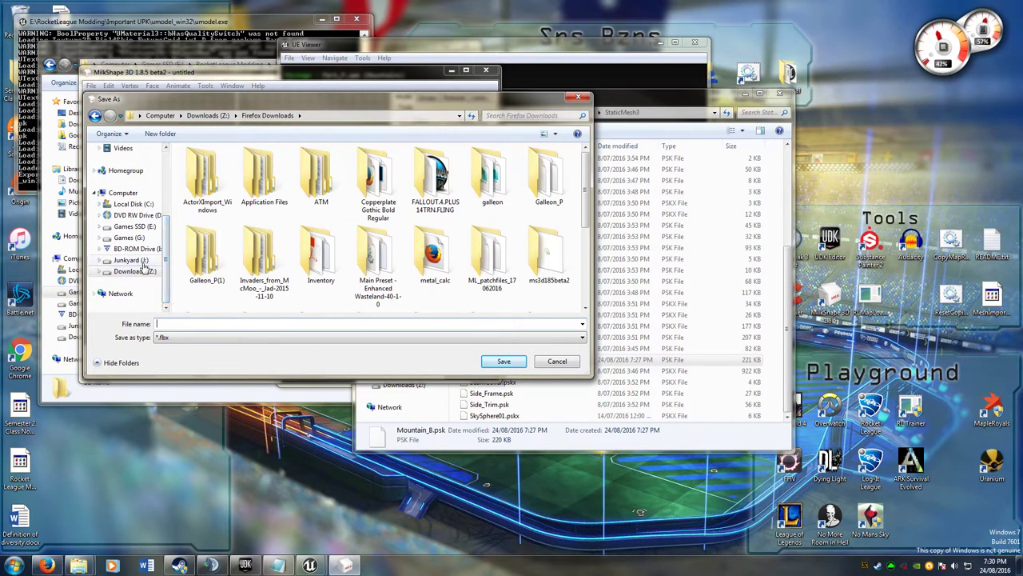
scroll(136, 240, "up", 4)
left_click(125, 163)
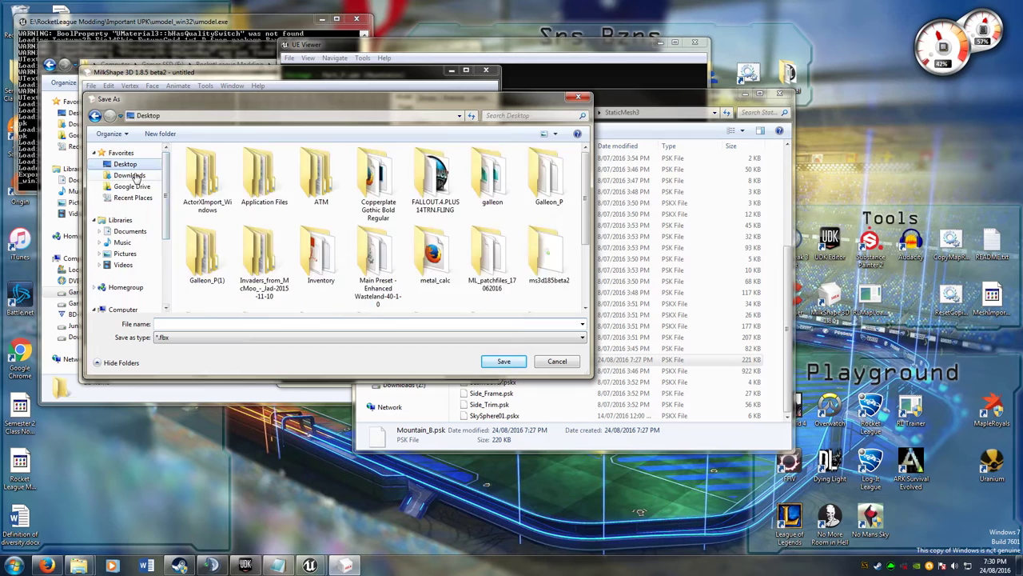
scroll(579, 235, "down", 2)
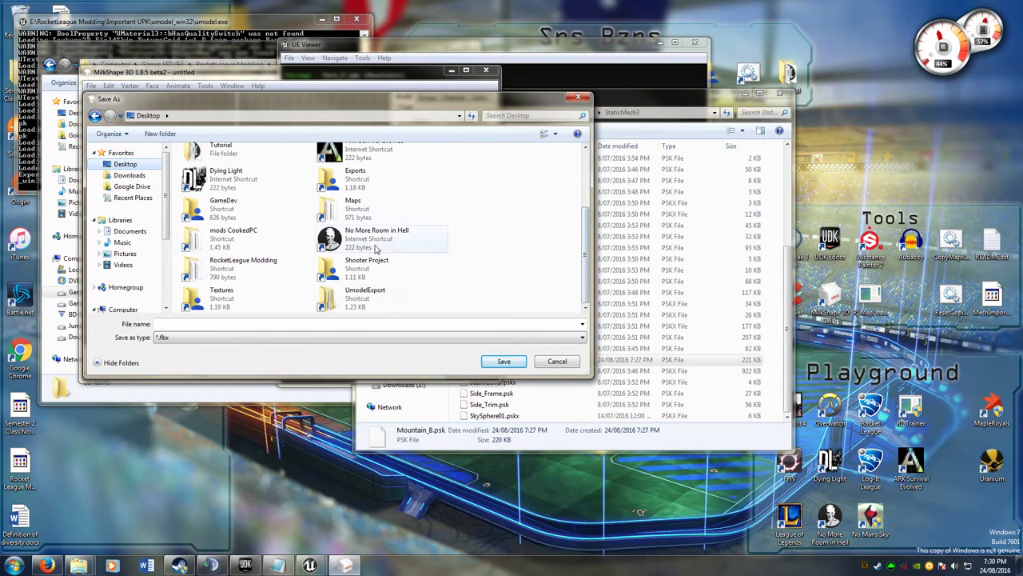
double_click(236, 266)
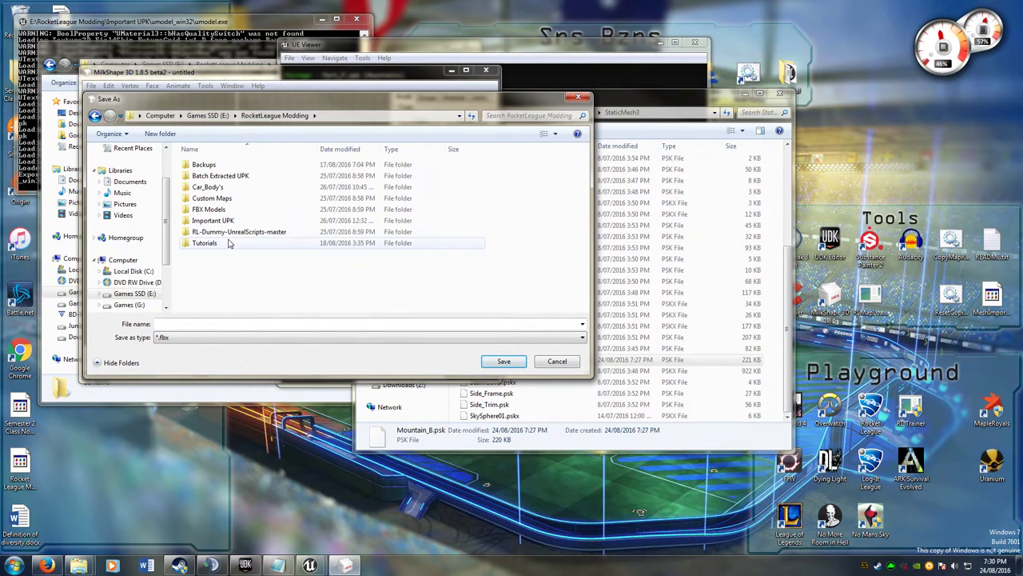
double_click(228, 243)
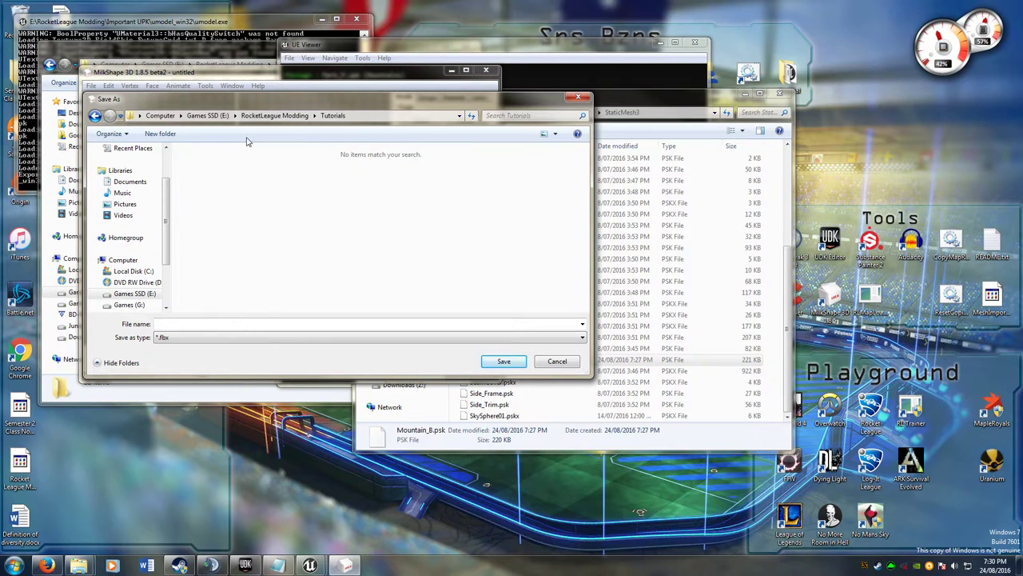
- Create a folder named Stuff inside Tutorials and open it as the export location
left_click(159, 133)
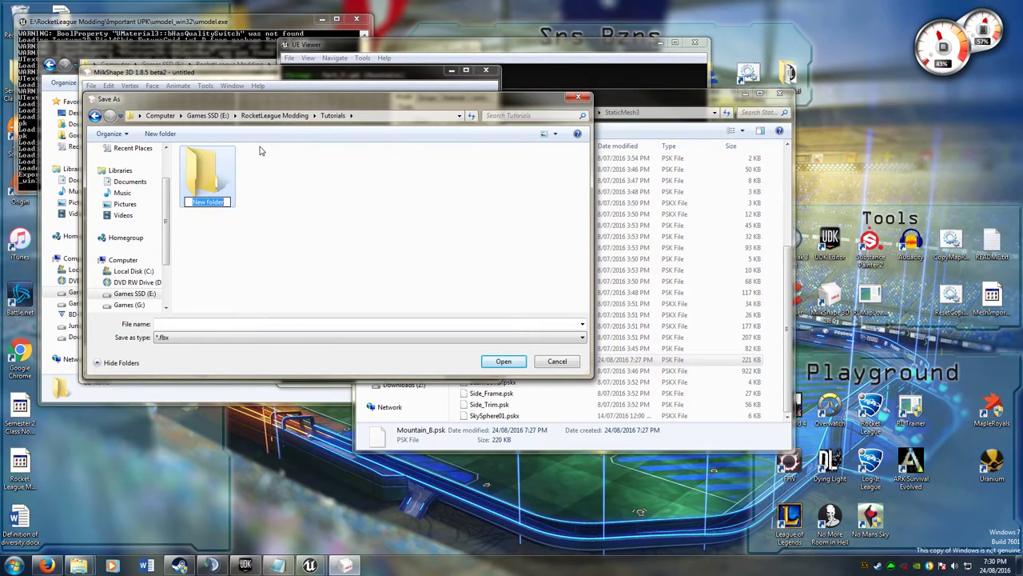
type("Stuff")
key("Return")
key("Return")
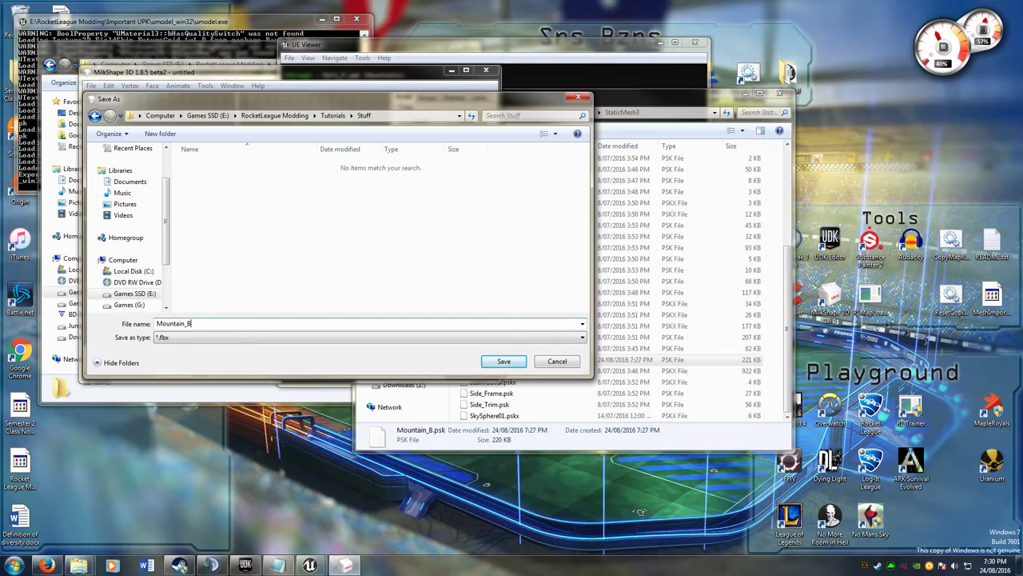
- Save the FBX export under the file name Mountain_B and close MilkShape 3D
left_click_drag(460, 104, 581, 71)
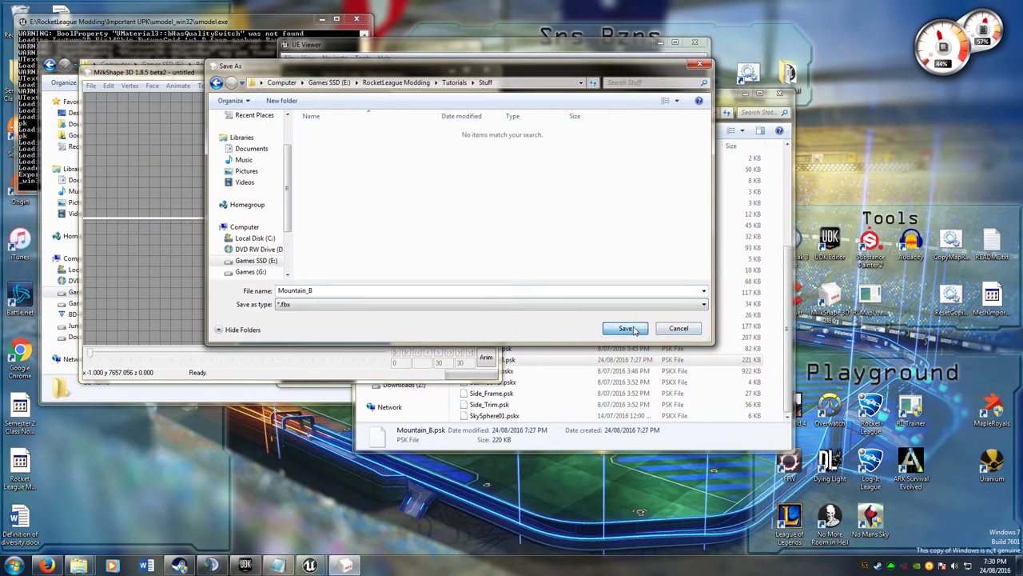
left_click(625, 329)
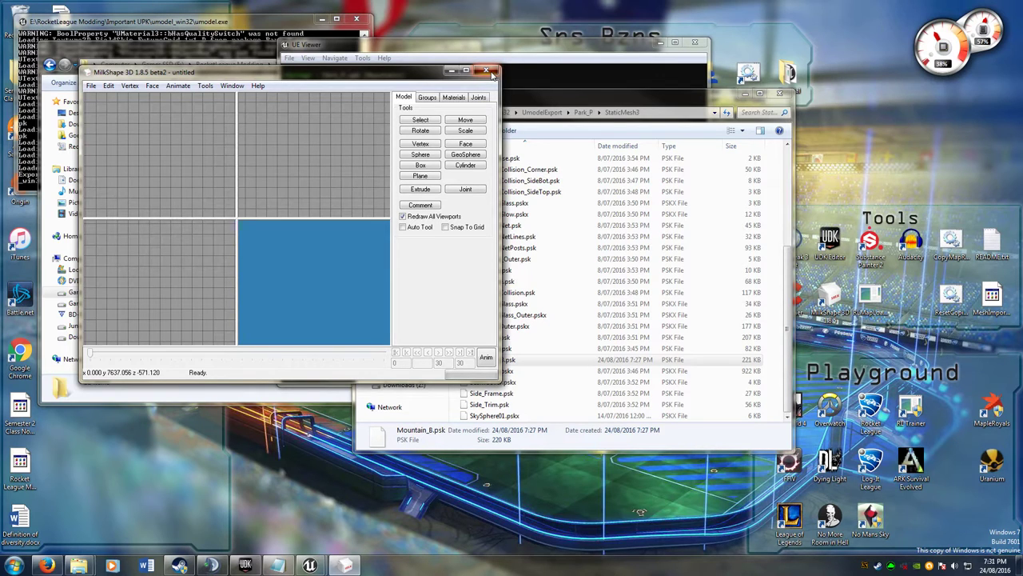
left_click(492, 72)
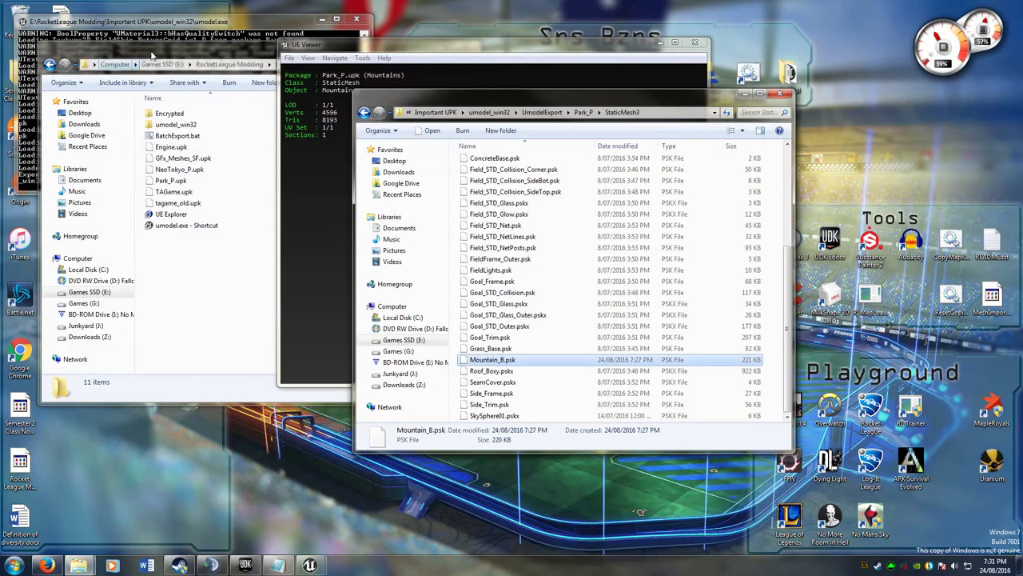
- Rearrange the Explorer windows and select the exported Mountain_B.fbx in RocketLeague Modding's Tutorials\Stuff folder
left_click_drag(273, 46, 314, 144)
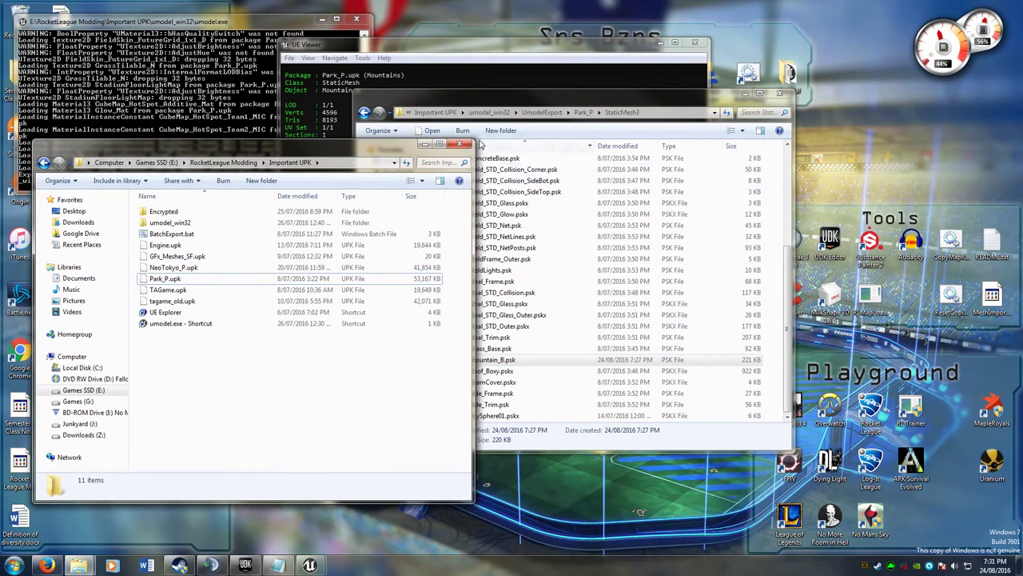
left_click_drag(628, 100, 592, 116)
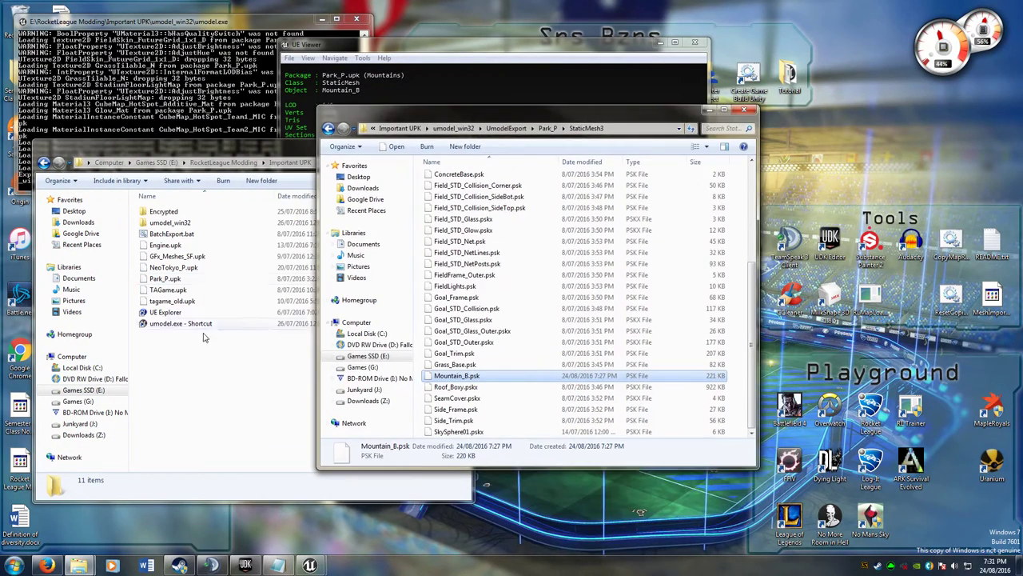
left_click(224, 162)
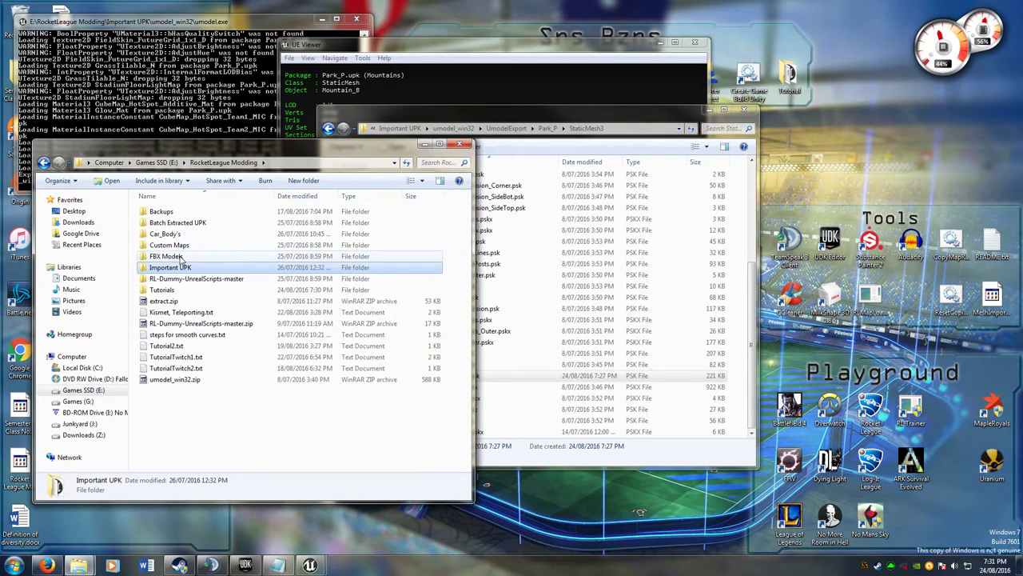
double_click(183, 291)
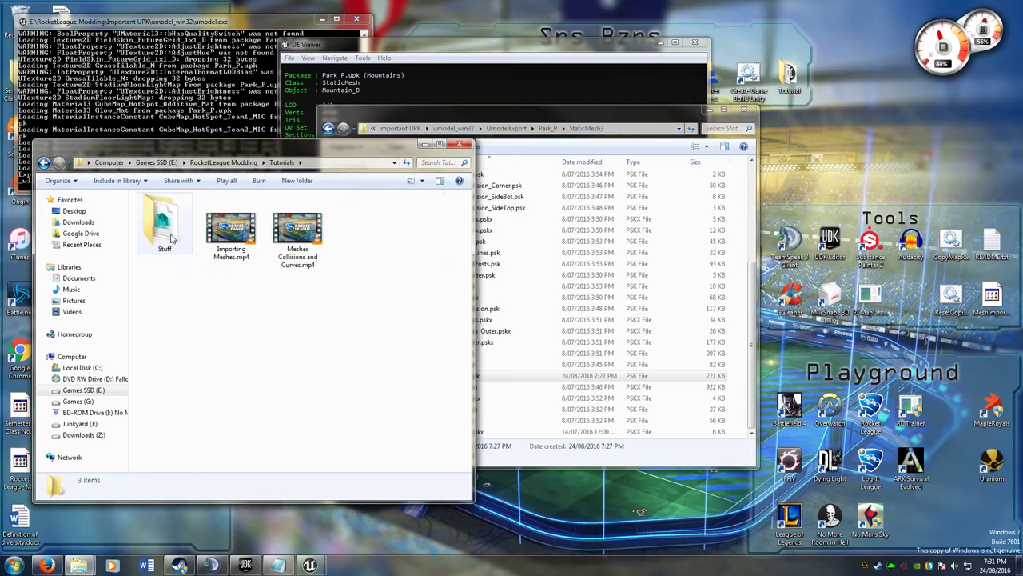
double_click(170, 234)
left_click(192, 214)
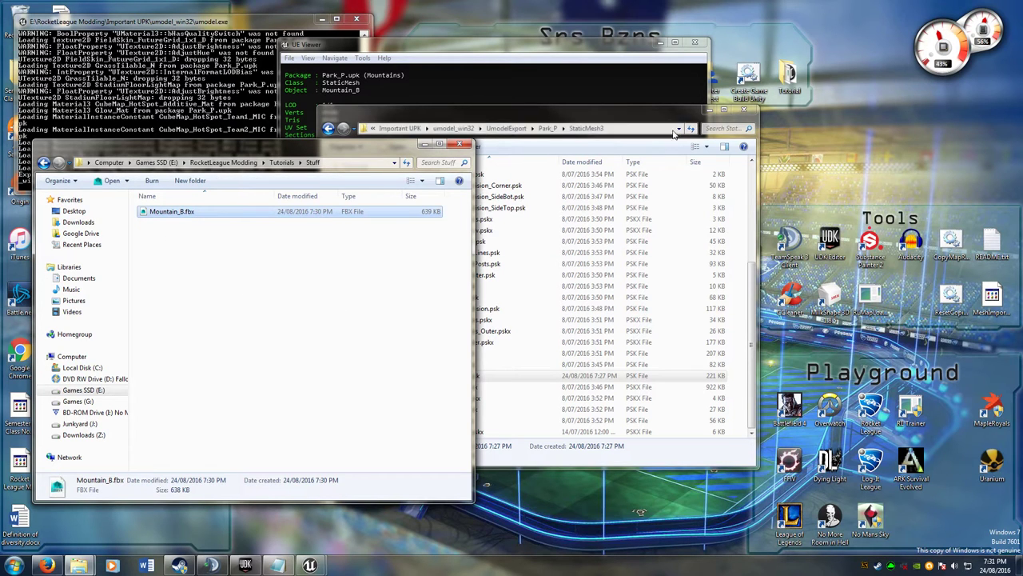
- Switch to the Unreal Development Kit and show all object types of TestLevelPackage in the Content Browser
left_click_drag(653, 110, 634, 96)
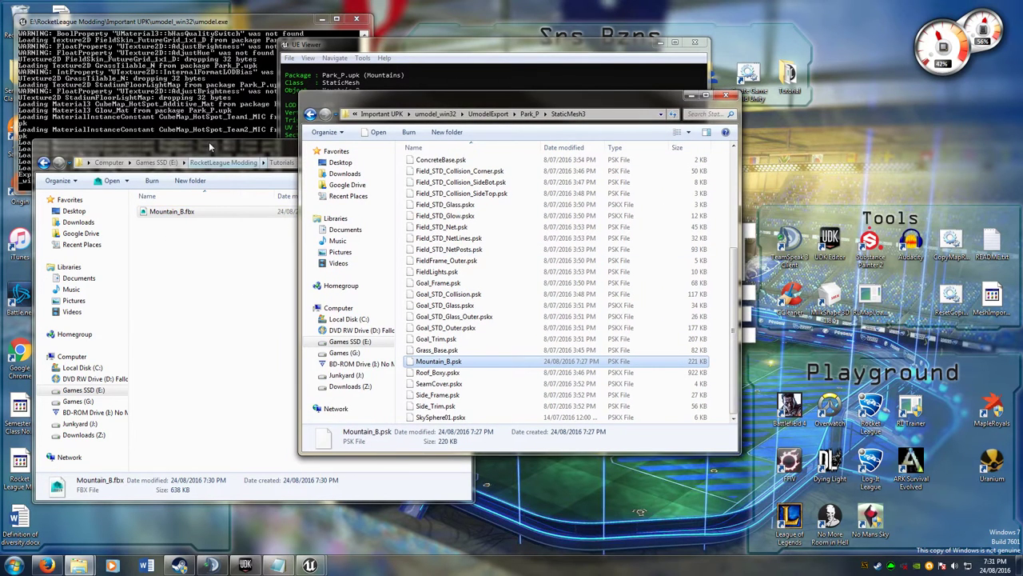
left_click(245, 565)
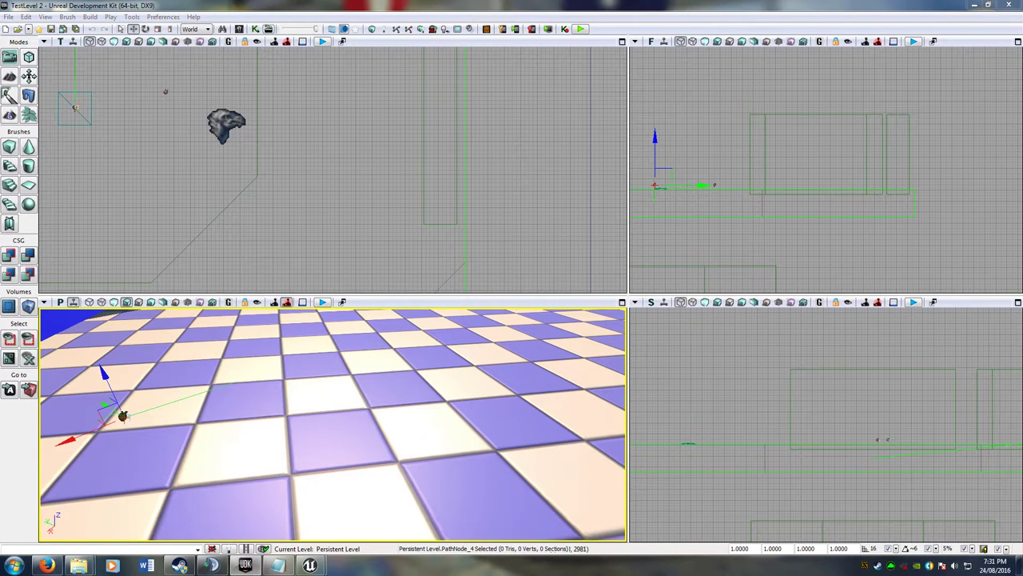
left_click_drag(1022, 159, 559, 146)
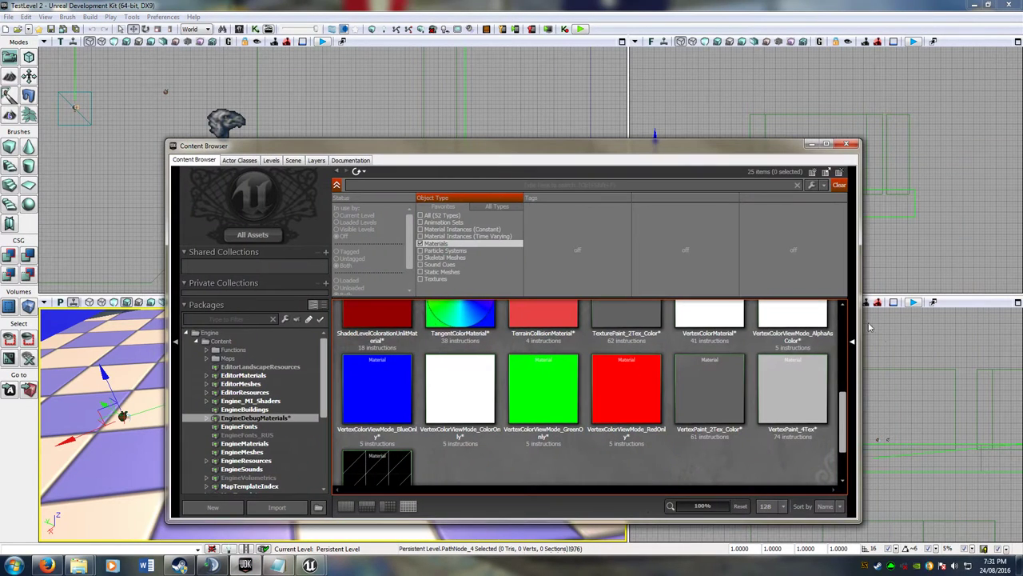
left_click_drag(859, 327, 716, 328)
left_click_drag(325, 389, 318, 478)
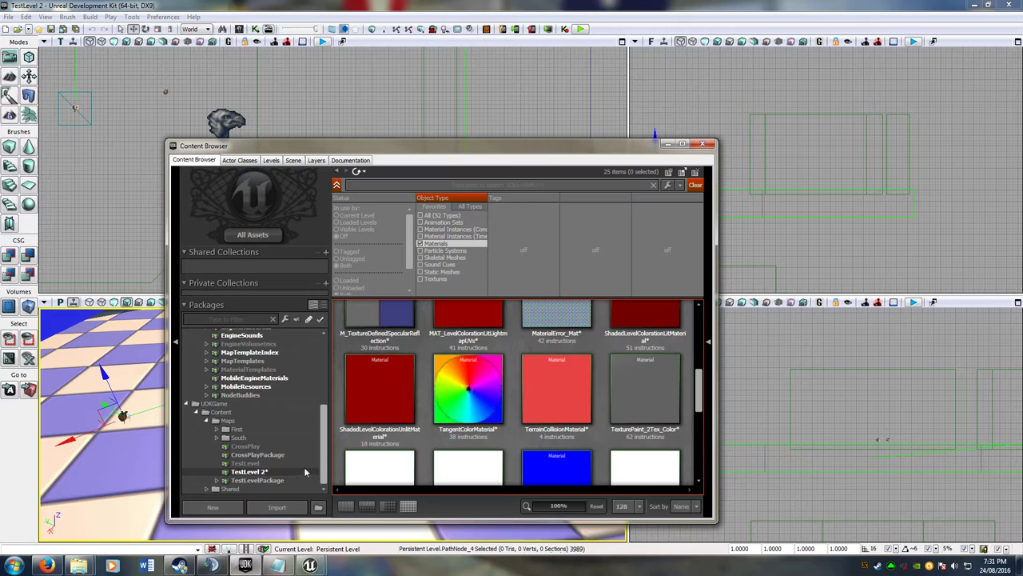
left_click(263, 479)
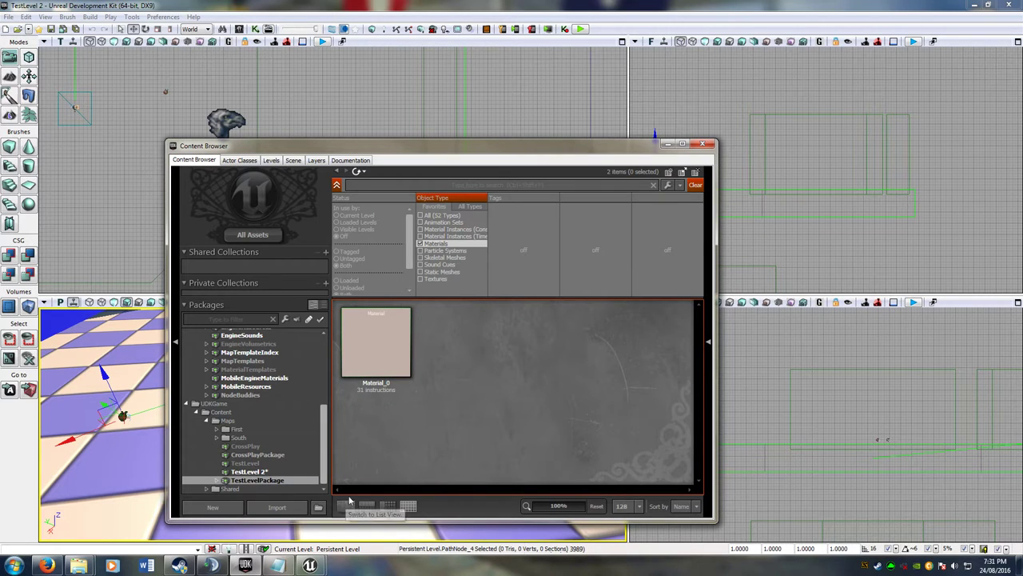
left_click(442, 215)
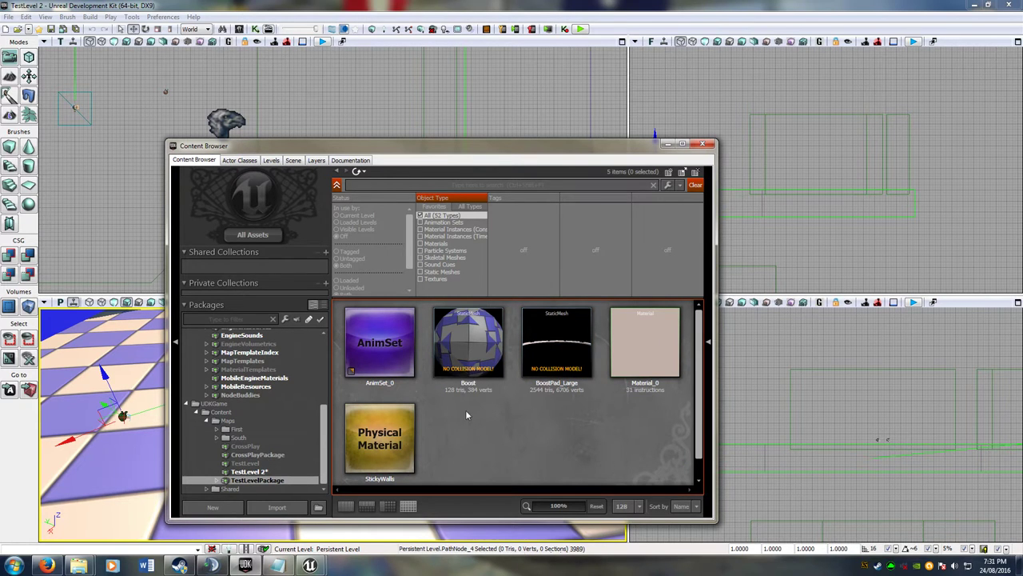
- Start an asset import and choose Mountain_B.fbx from the Stuff folder in RocketLeague Modding's Tutorials
left_click(264, 509)
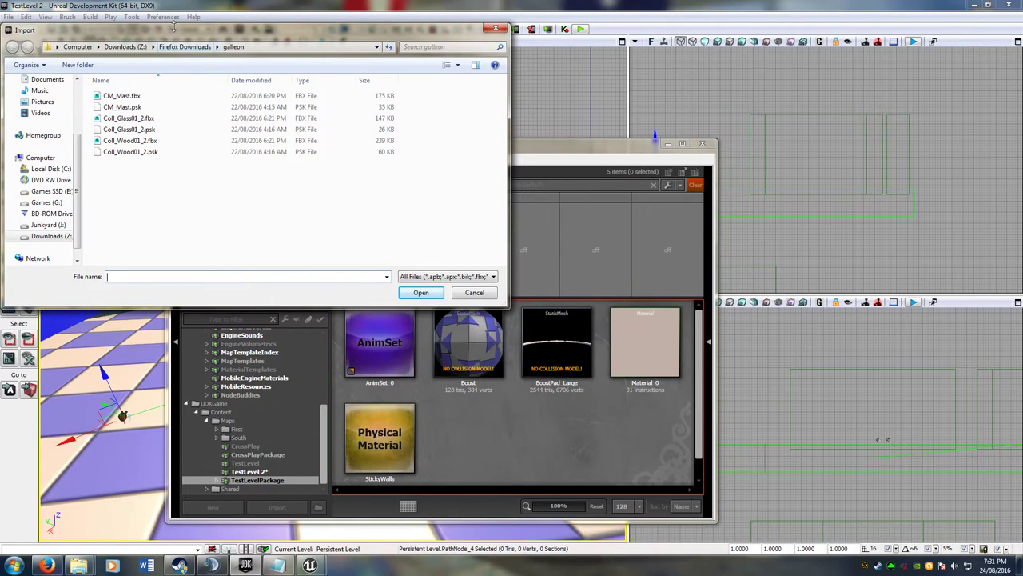
scroll(82, 168, "up", 3)
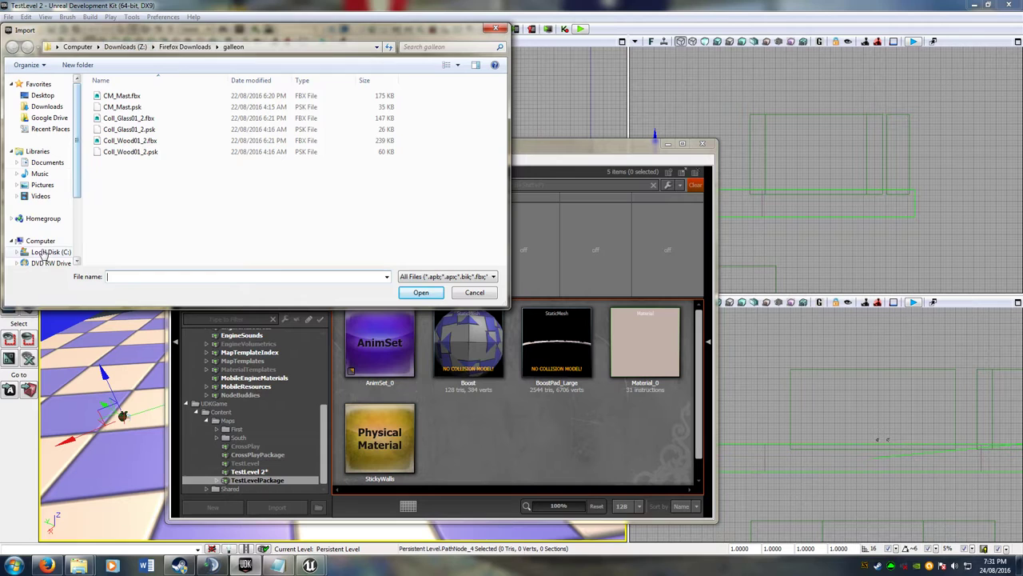
left_click(44, 96)
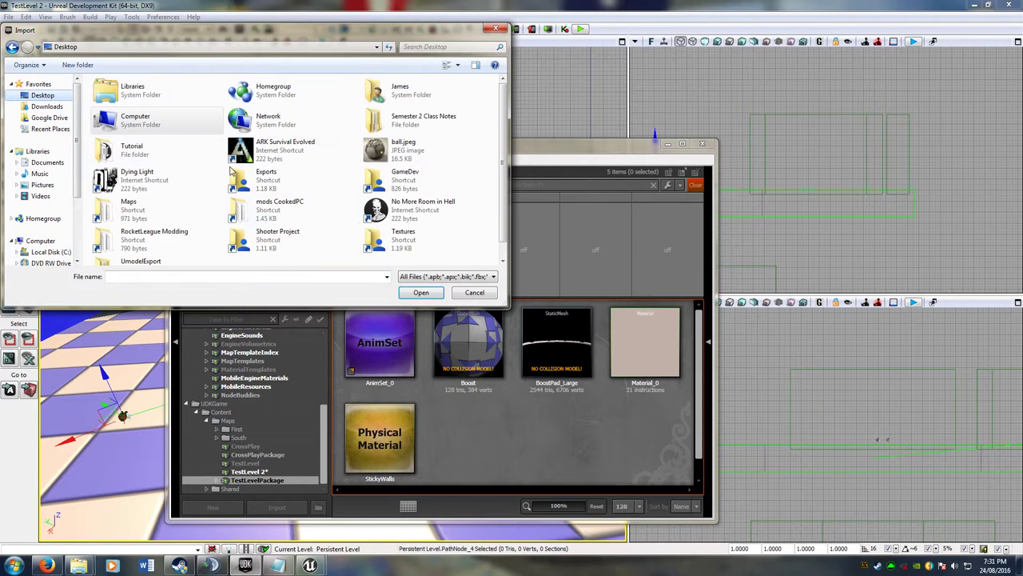
double_click(152, 237)
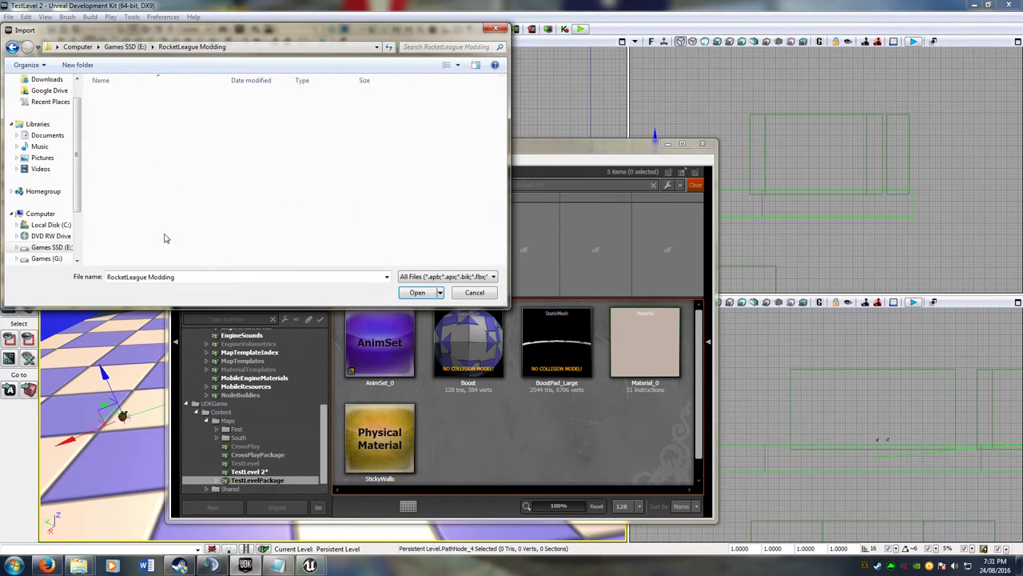
left_click(124, 175)
double_click(124, 175)
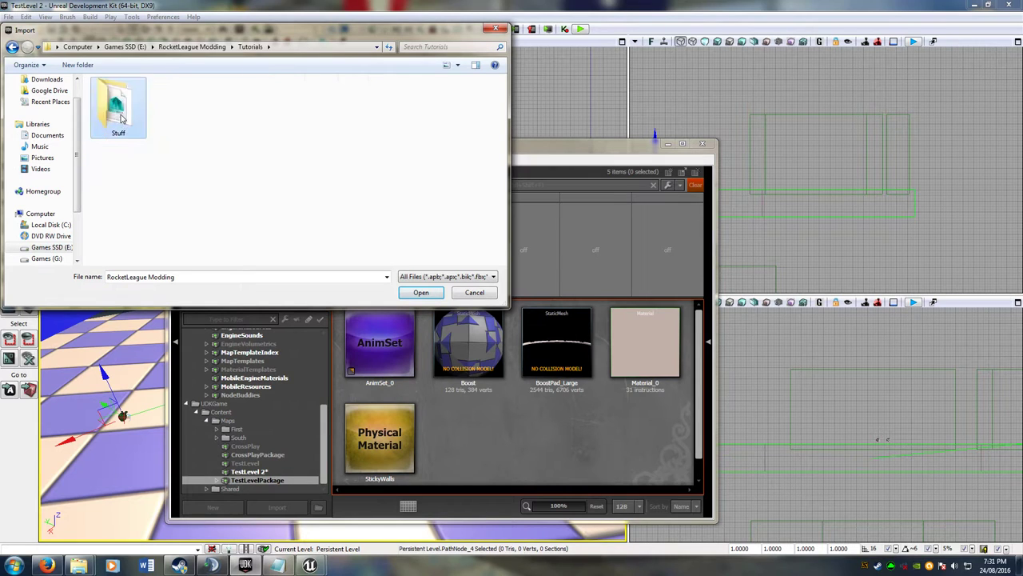
double_click(125, 128)
double_click(128, 96)
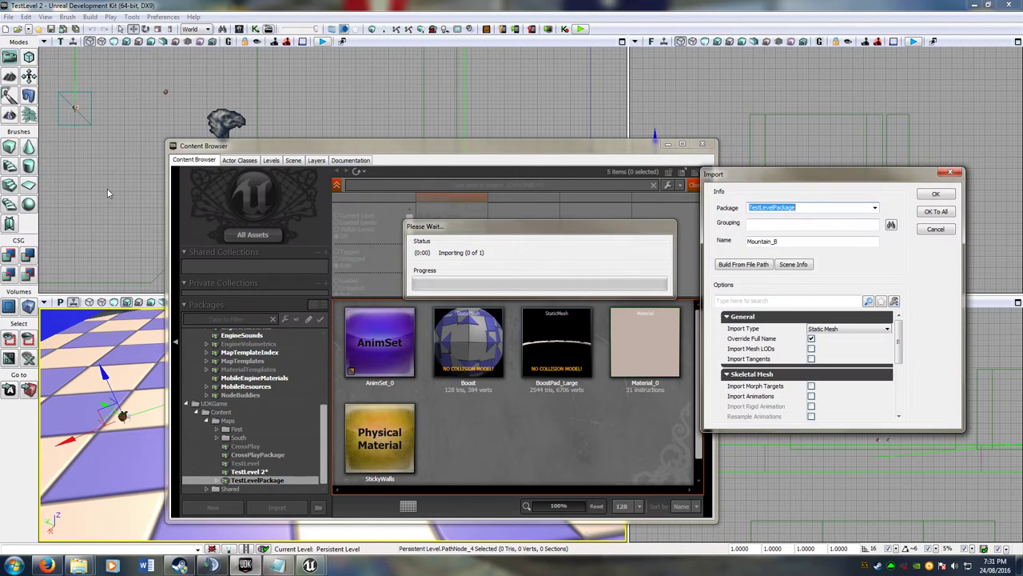
- Import Mountain_B into TestLevelPackage as a static mesh, agreeing to fully load the package and accepting the smoothing group warning
left_click_drag(781, 170, 676, 188)
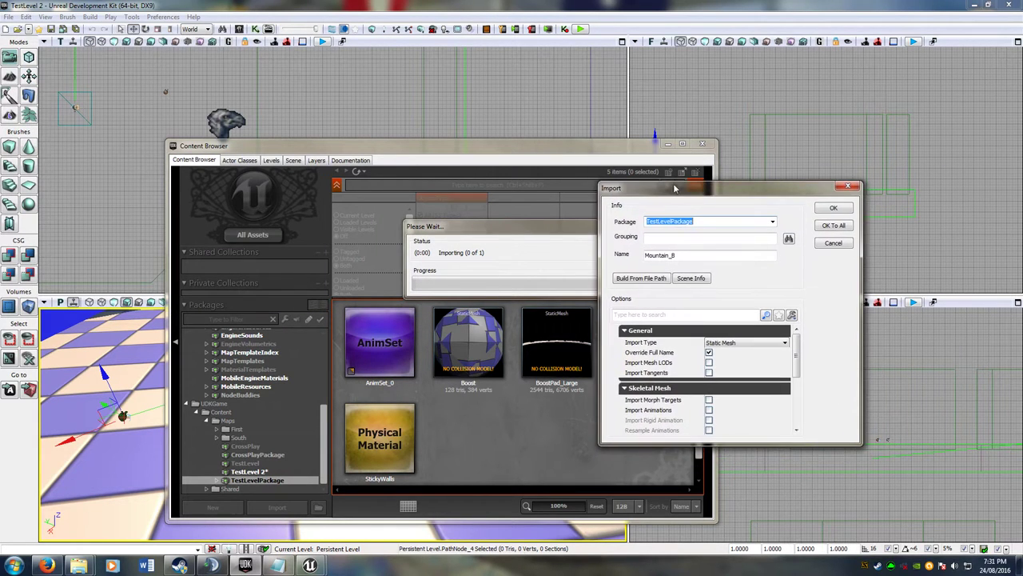
left_click(676, 257)
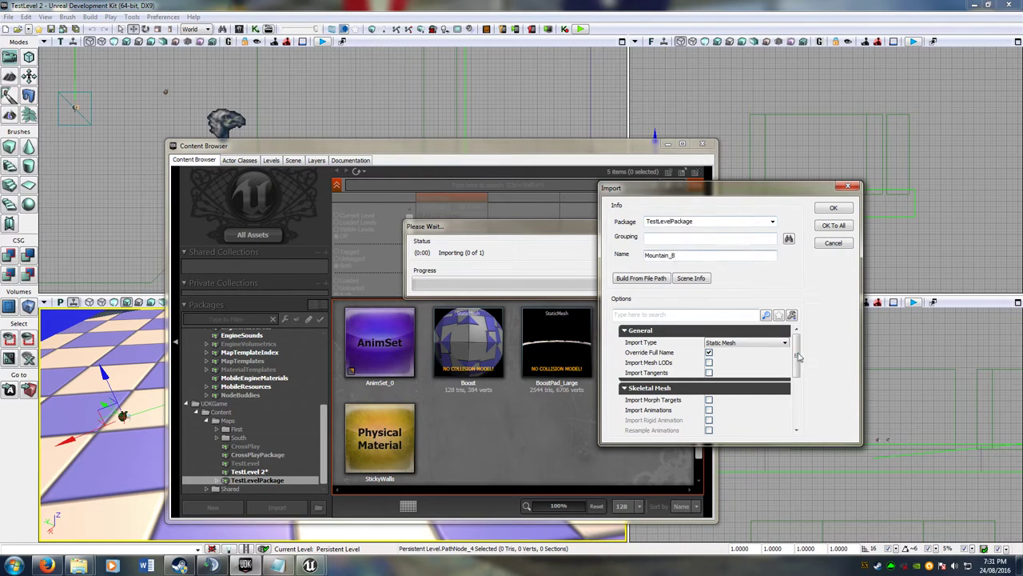
left_click_drag(798, 355, 804, 409)
left_click(653, 368)
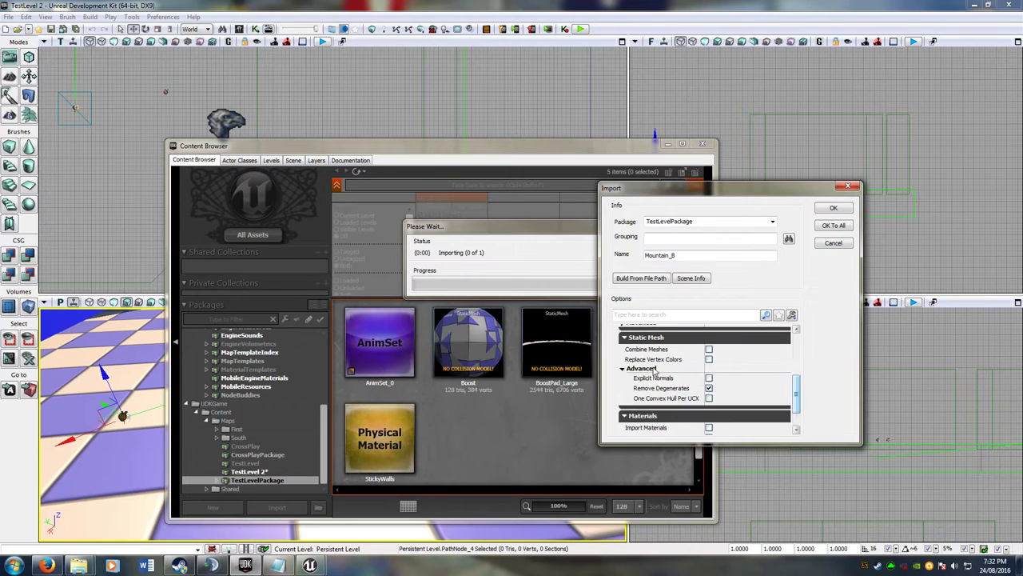
left_click(655, 370)
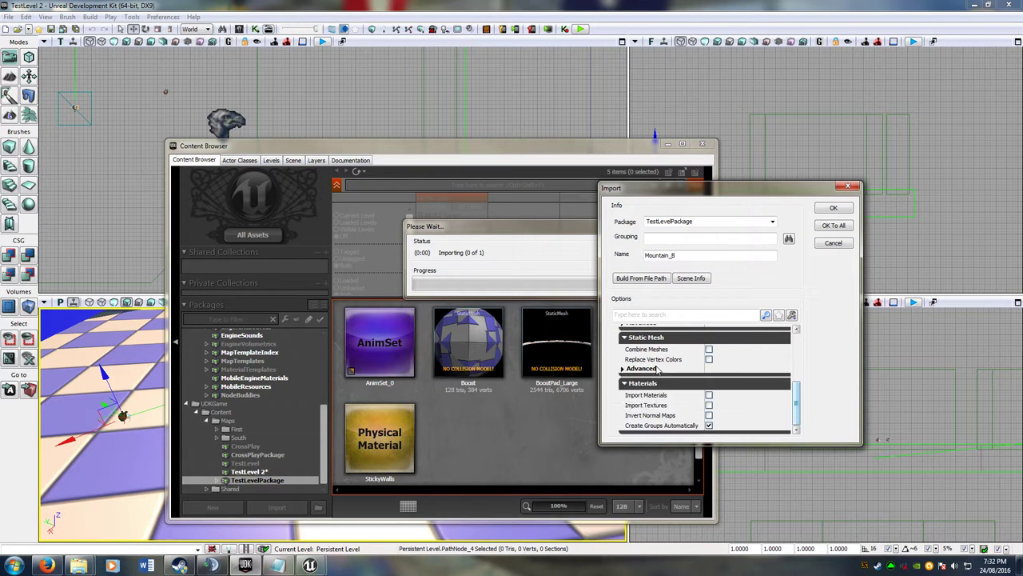
left_click(837, 209)
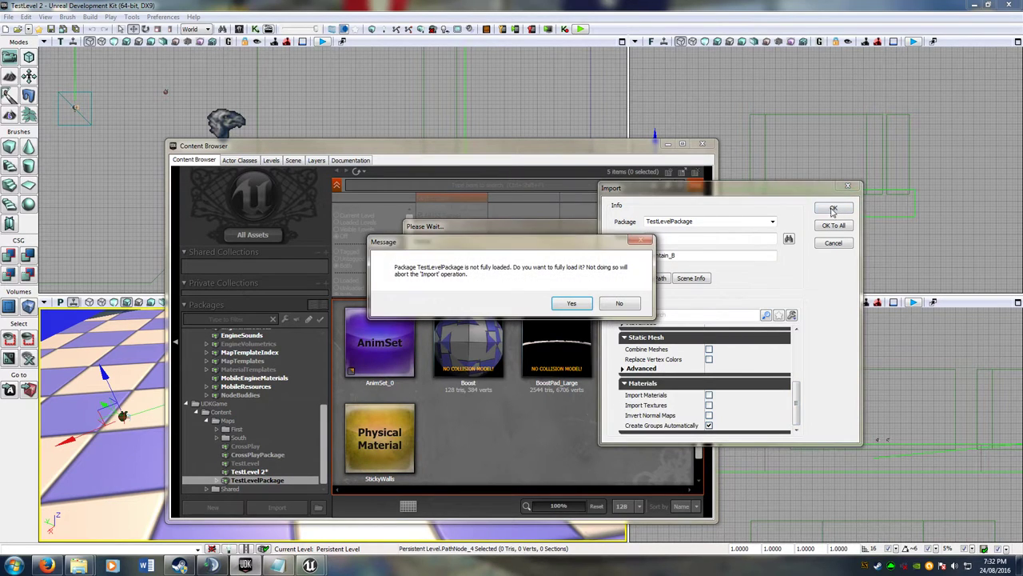
left_click(573, 306)
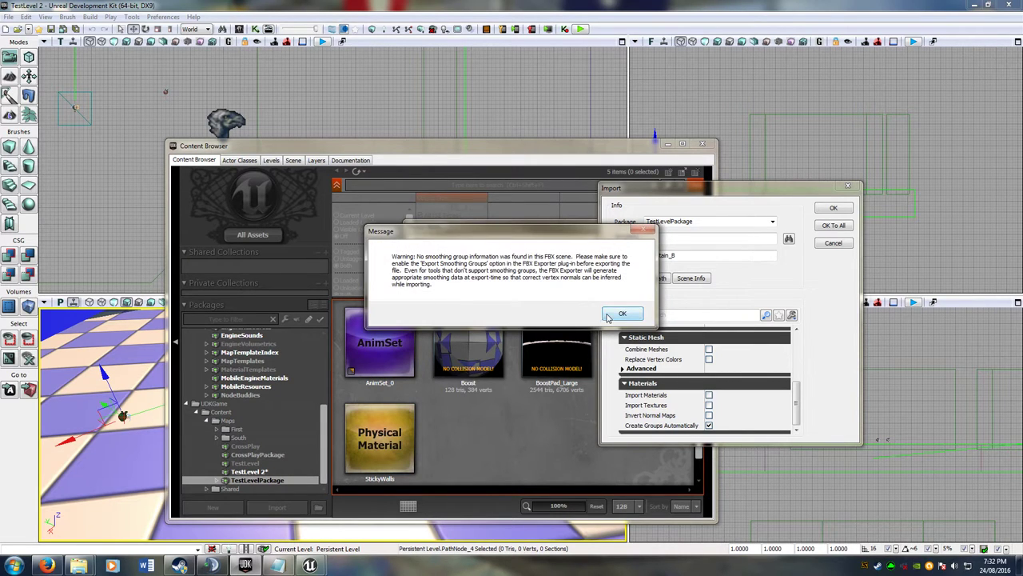
left_click(609, 316)
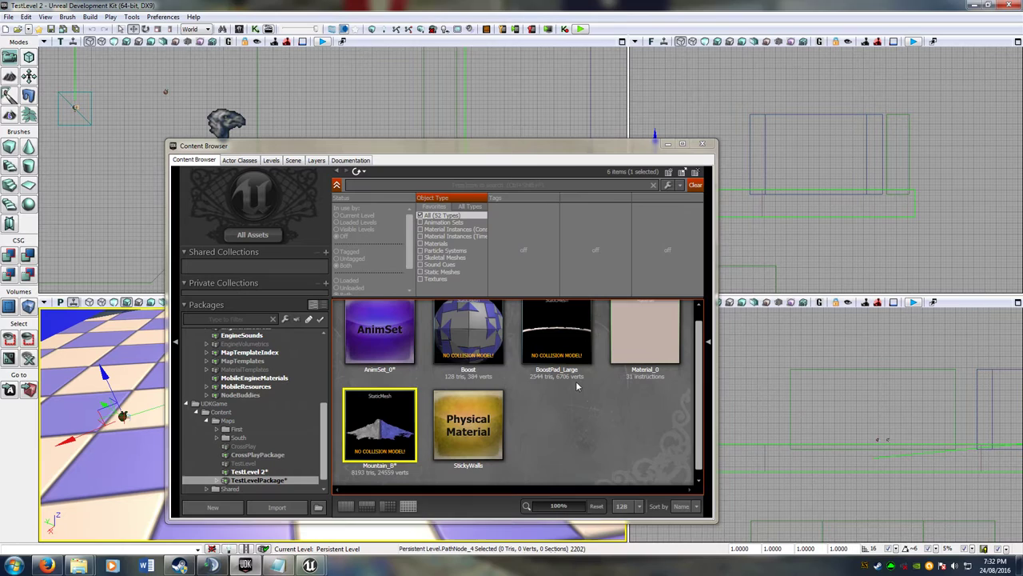
- Open the Mountain_B mesh in the Static Mesh Editor and remove its collision
left_click(387, 440)
right_click(388, 436)
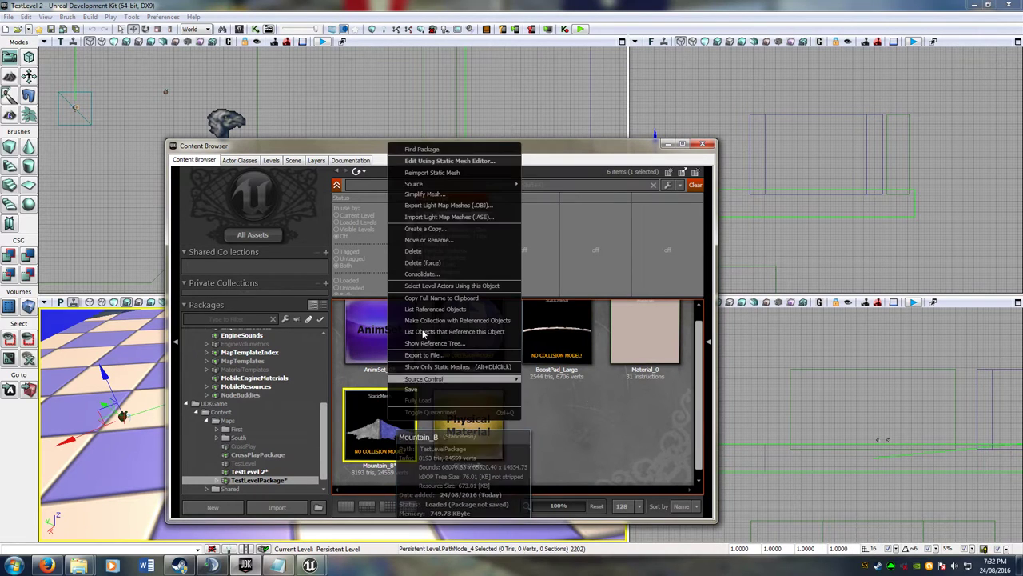
left_click(452, 161)
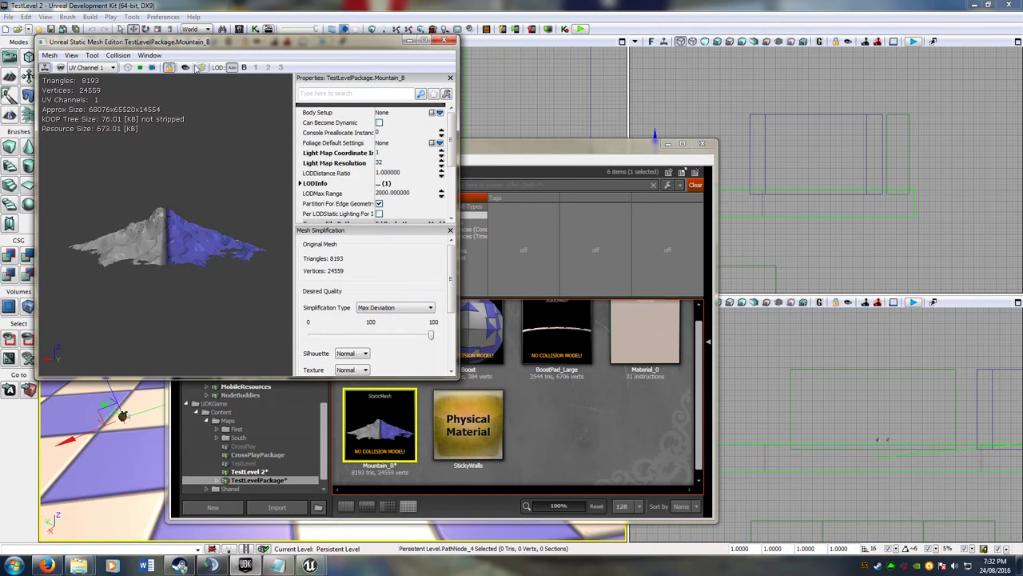
left_click(126, 56)
left_click(146, 163)
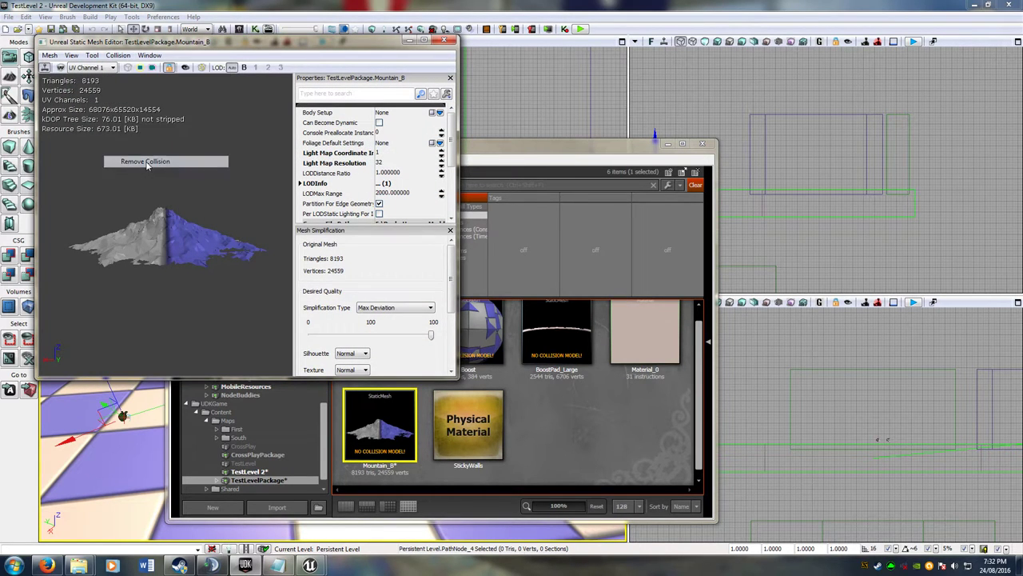
- Disable simple box, simple line and simple rigid body collision for Mountain_B, and close the mesh editor
left_click_drag(452, 132, 462, 185)
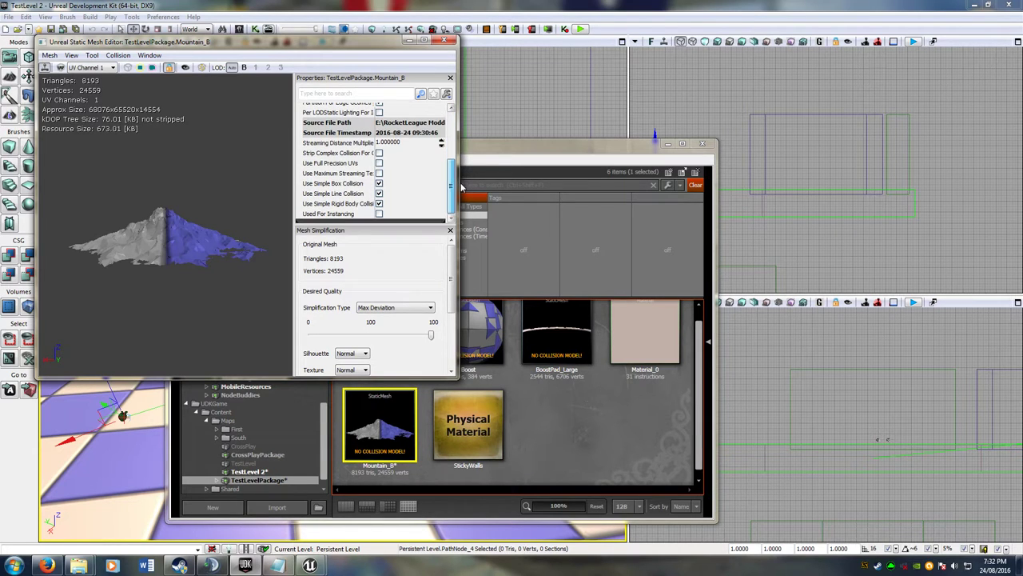
left_click(379, 183)
left_click(379, 192)
left_click(378, 203)
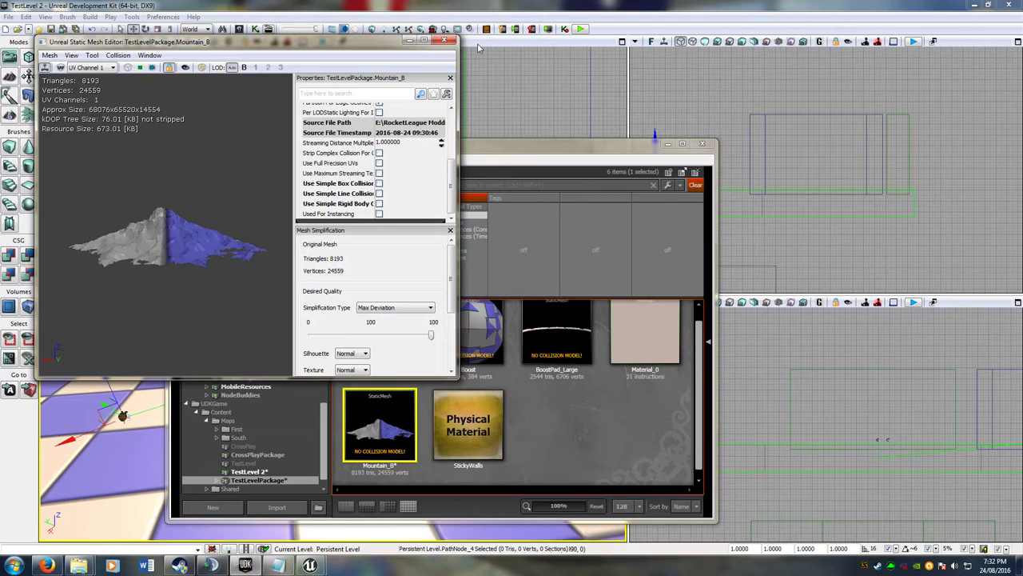
left_click(444, 40)
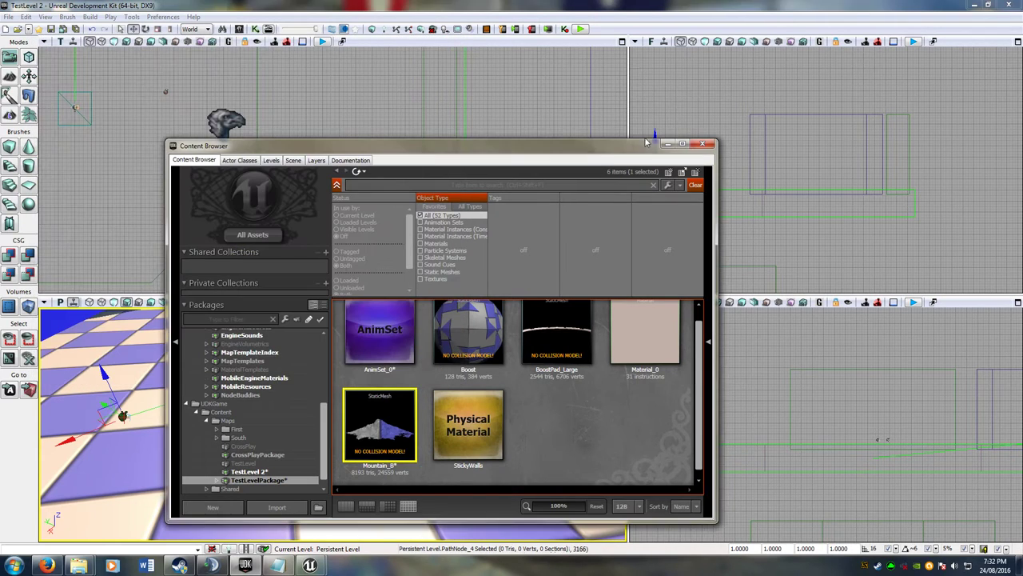
- Place Mountain_B from the Content Browser into the perspective view of the level, declining the save of the startup package
left_click_drag(422, 147, 681, 115)
right_click_drag(240, 424, 188, 393)
left_click_drag(659, 389, 370, 396)
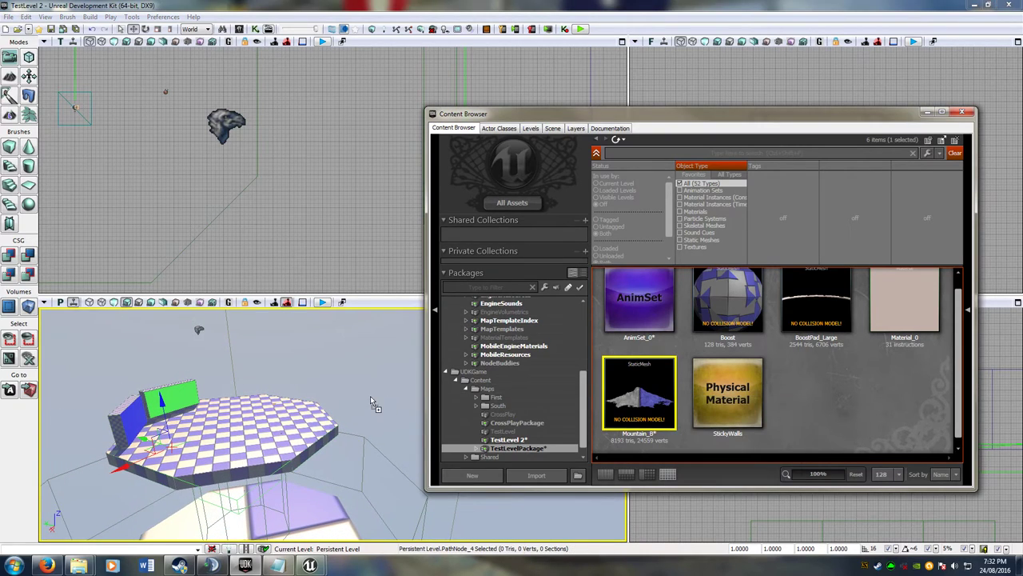
left_click(633, 349)
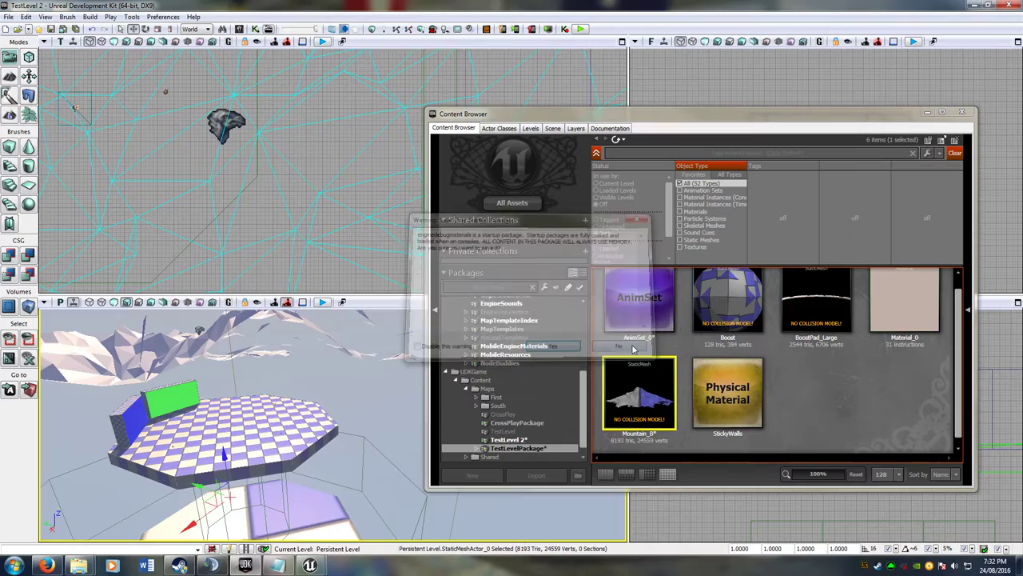
- Reposition the placed mountain mesh near the checkered platform and select it
mouse_move(359, 399)
right_mouse_down()
mouse_move(320, 392)
mouse_move(353, 419)
right_mouse_up()
left_click_drag(217, 486, 427, 408)
right_click_drag(360, 416, 408, 410)
left_click_drag(298, 391, 299, 391)
- Convert the mountain's StaticMeshActor to an InteractiveFoliageActor
right_click(282, 387)
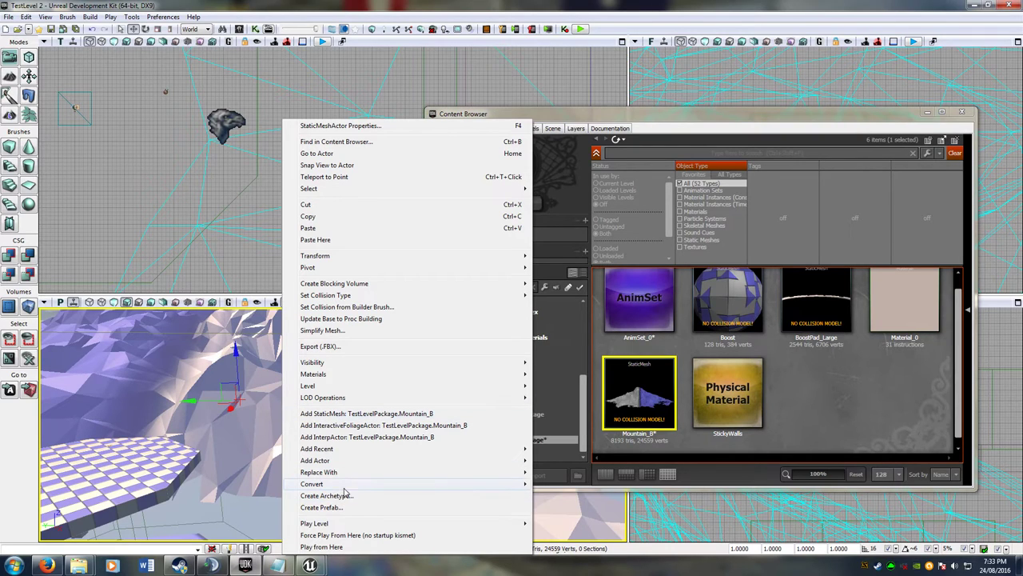
mouse_move(345, 487)
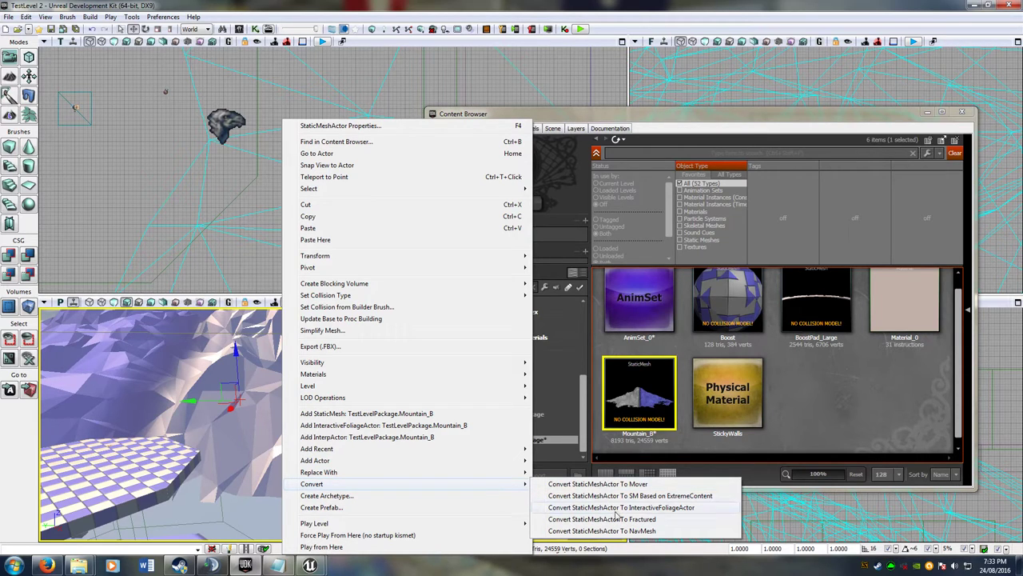
left_click(683, 508)
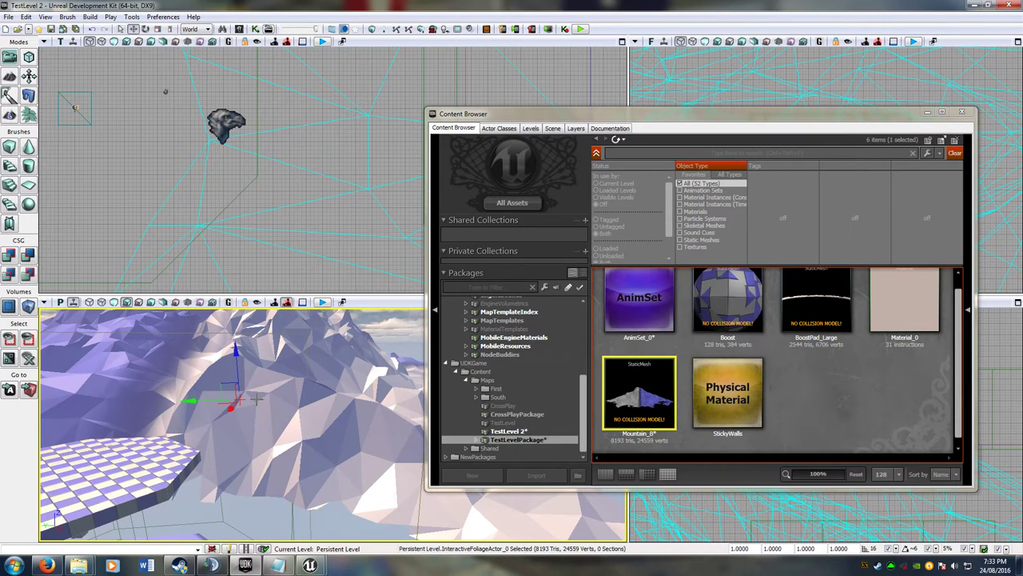
- Set the mountain InteractiveFoliageActor's Collision Type to COLLIDE_BlockAll in its properties
double_click(257, 398)
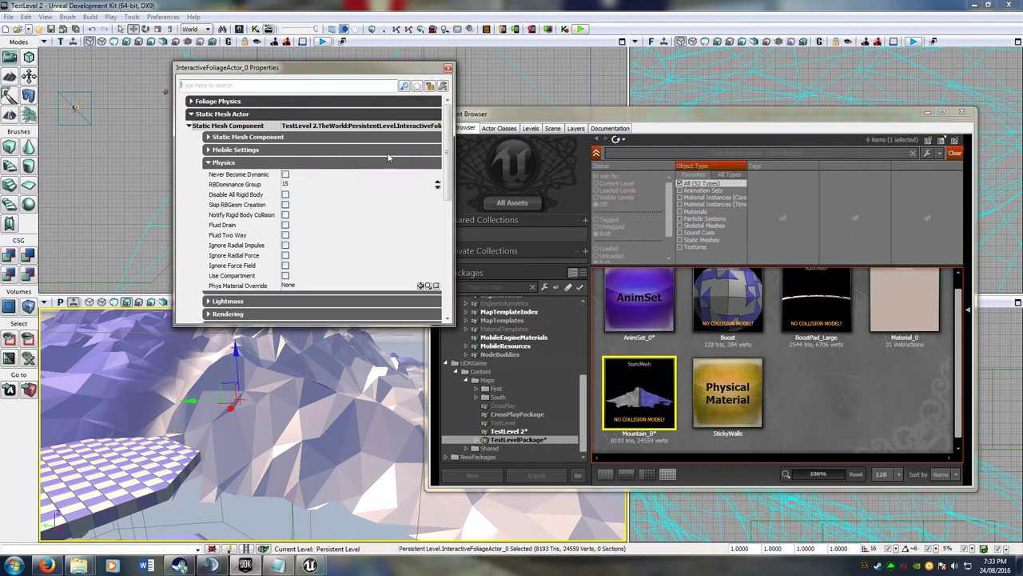
left_click_drag(448, 145, 448, 192)
left_click(208, 214)
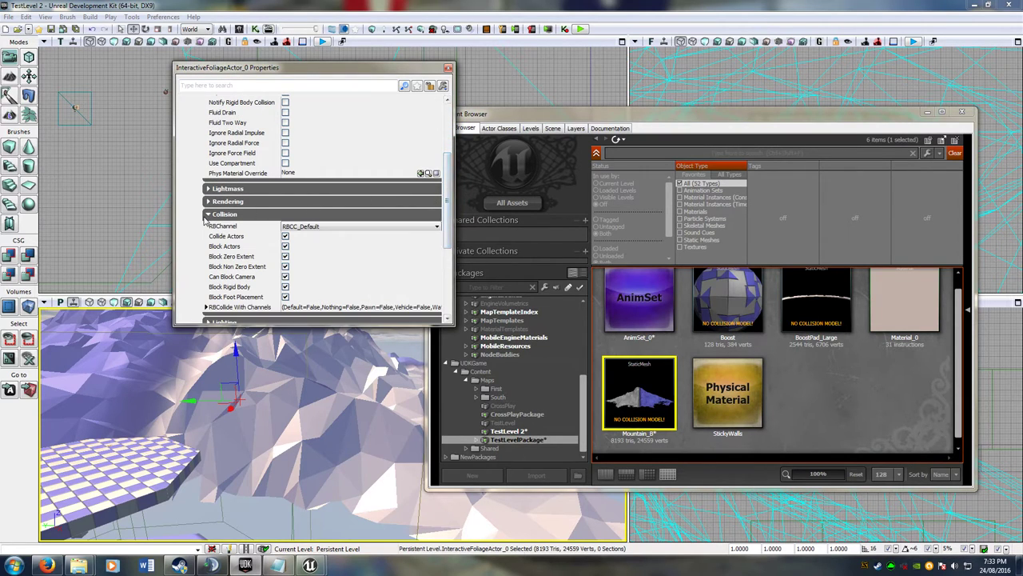
left_click(208, 215)
scroll(210, 160, "up", 5)
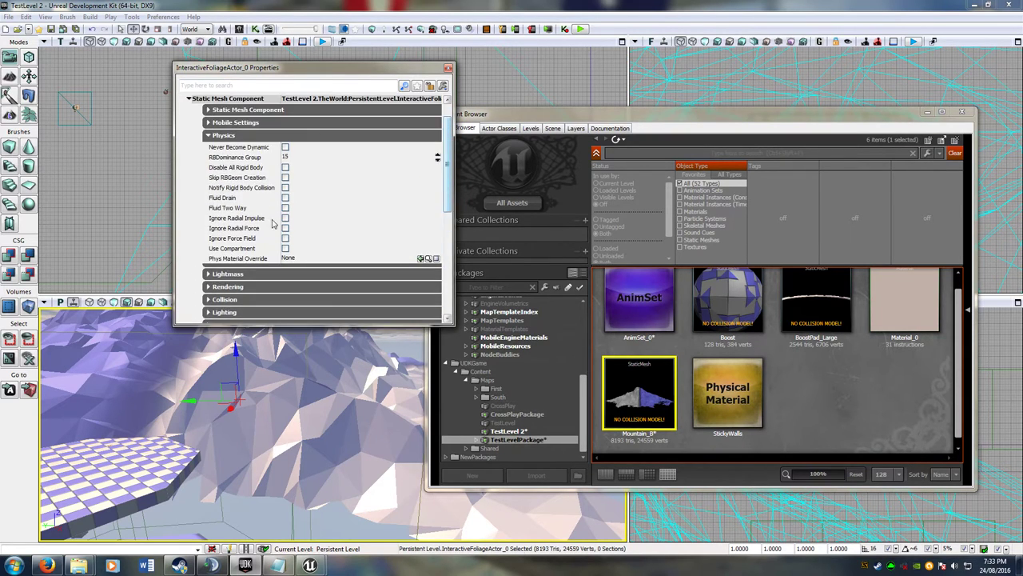
left_click(207, 162)
scroll(232, 256, "down", 5)
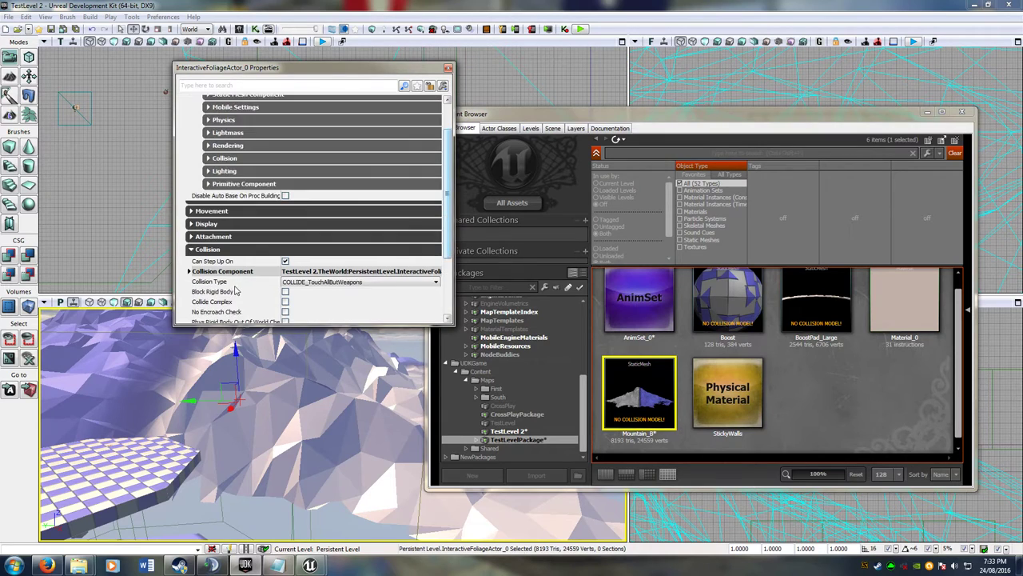
left_click(195, 199)
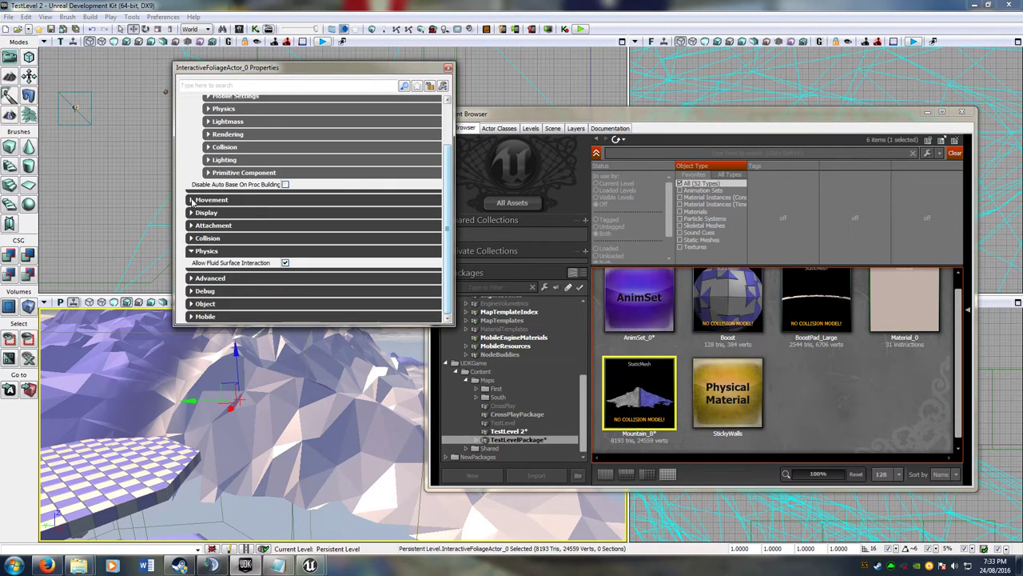
left_click(192, 239)
scroll(349, 264, "down", 1)
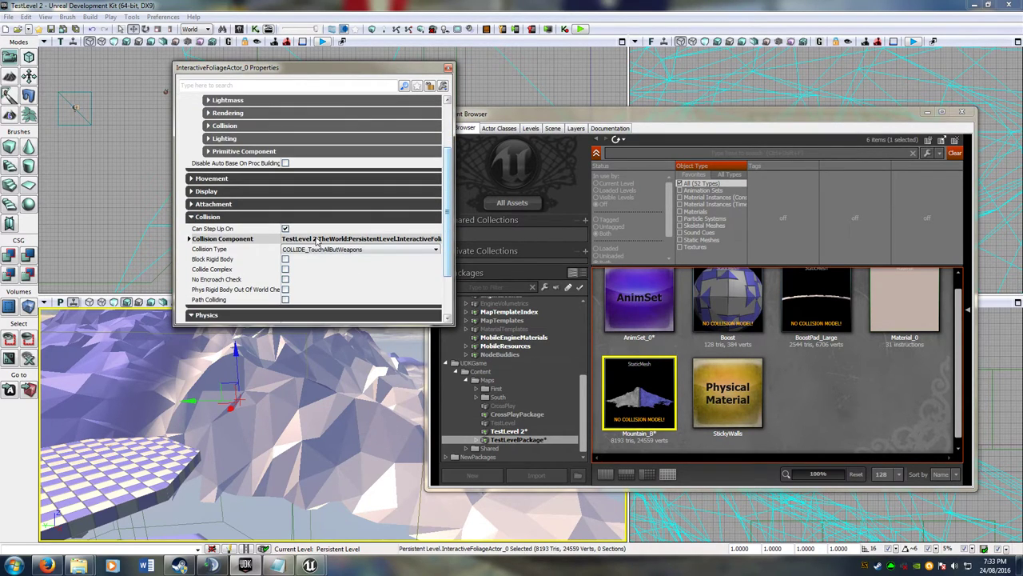
left_click(317, 249)
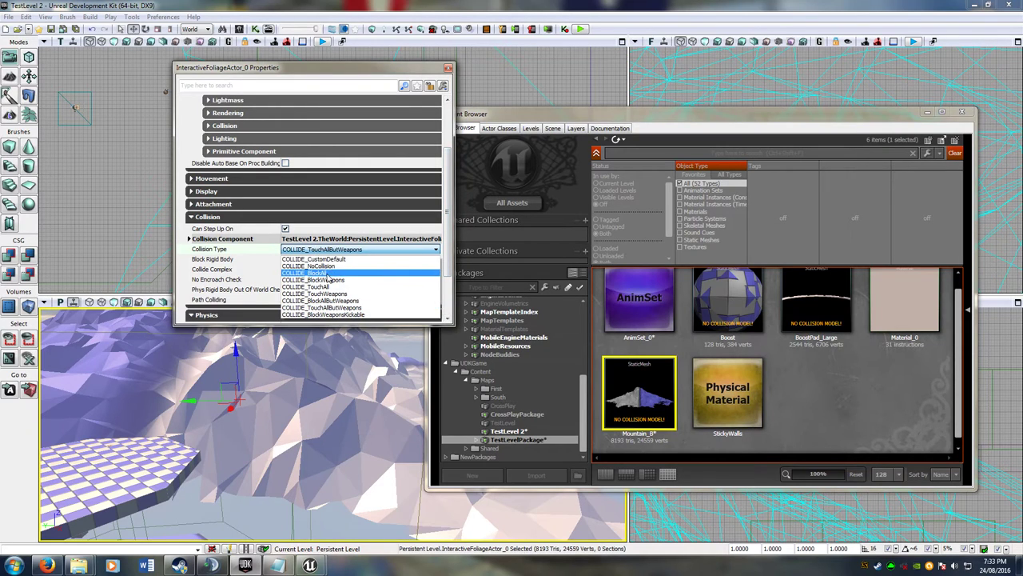
left_click(320, 273)
- Enable Collide Complex for the mountain actor, keeping COLLIDE_BlockAll as its collision type, and close its properties
left_click(324, 249)
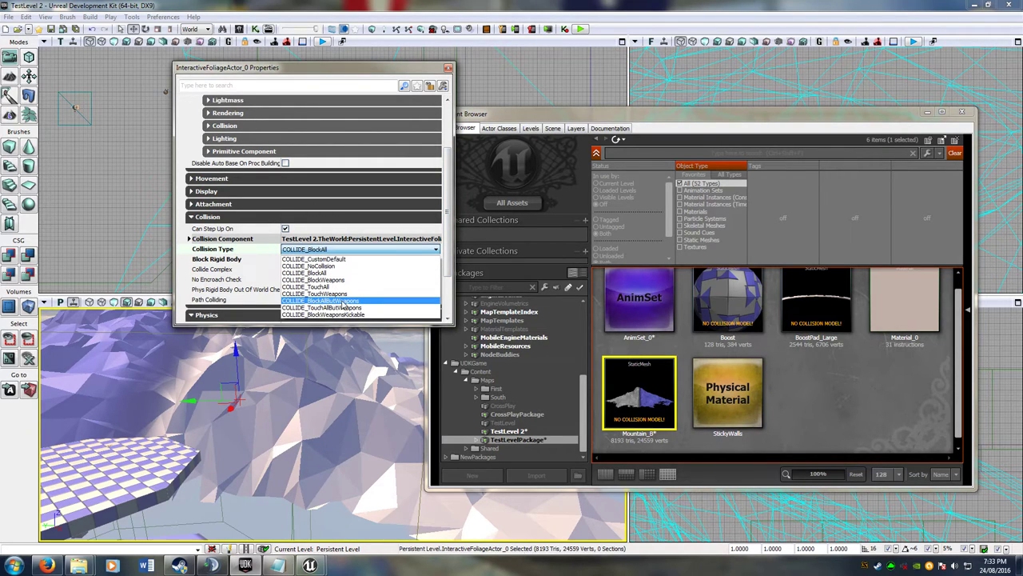
left_click(346, 255)
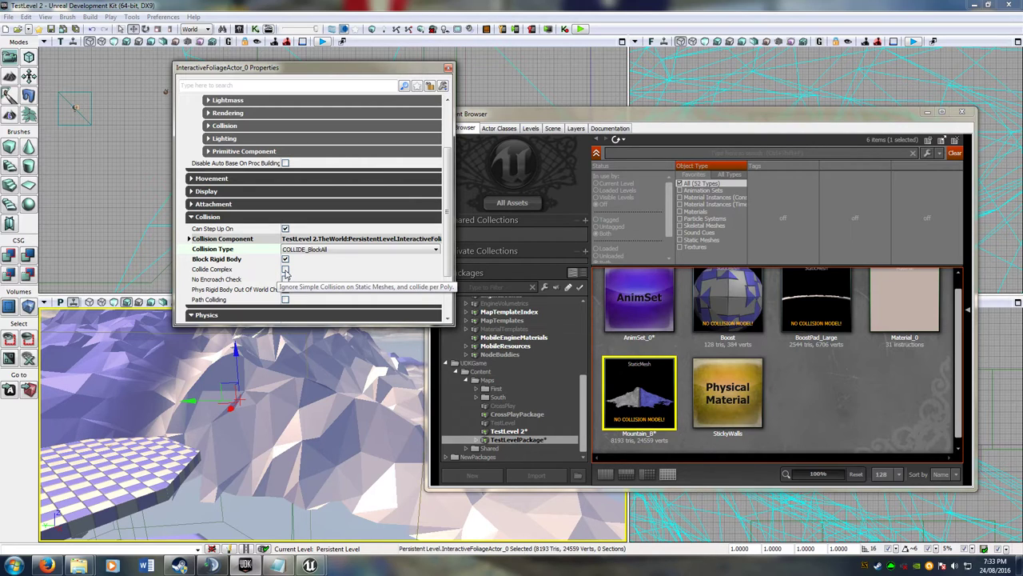
left_click(285, 270)
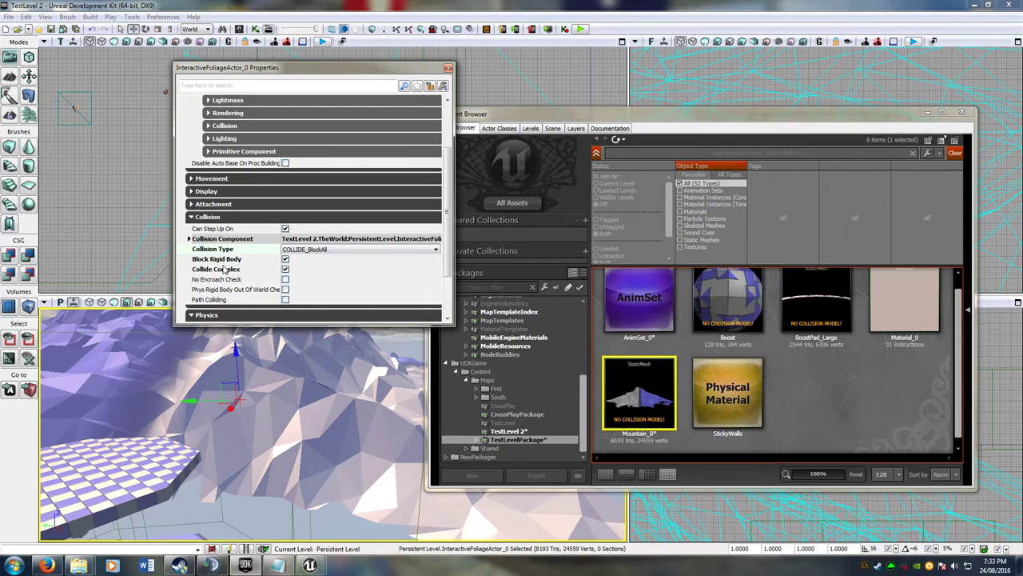
left_click(449, 69)
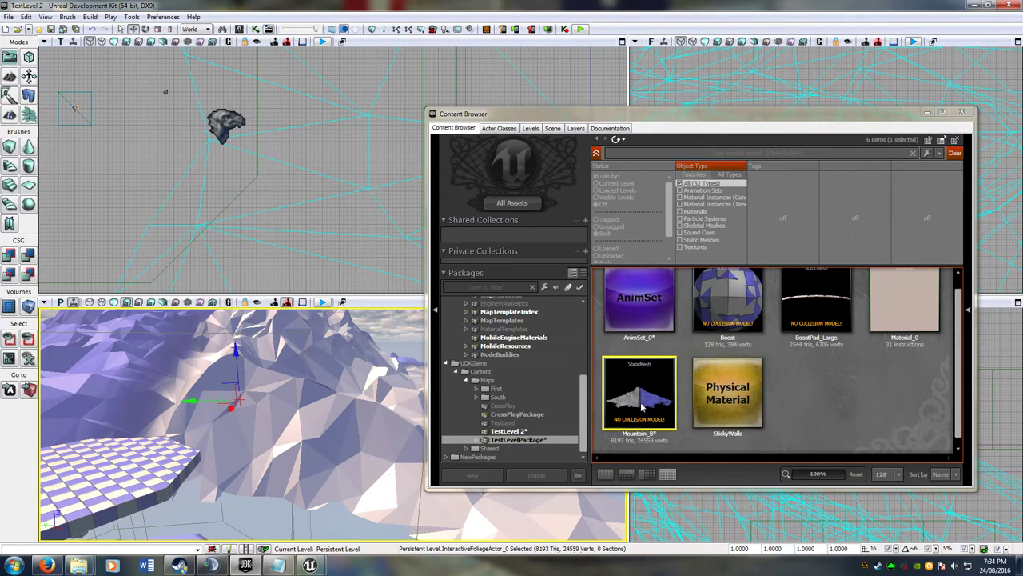
- Save TestLevelPackage from the Content Browser and move the browser window clear of the perspective view
right_click(523, 440)
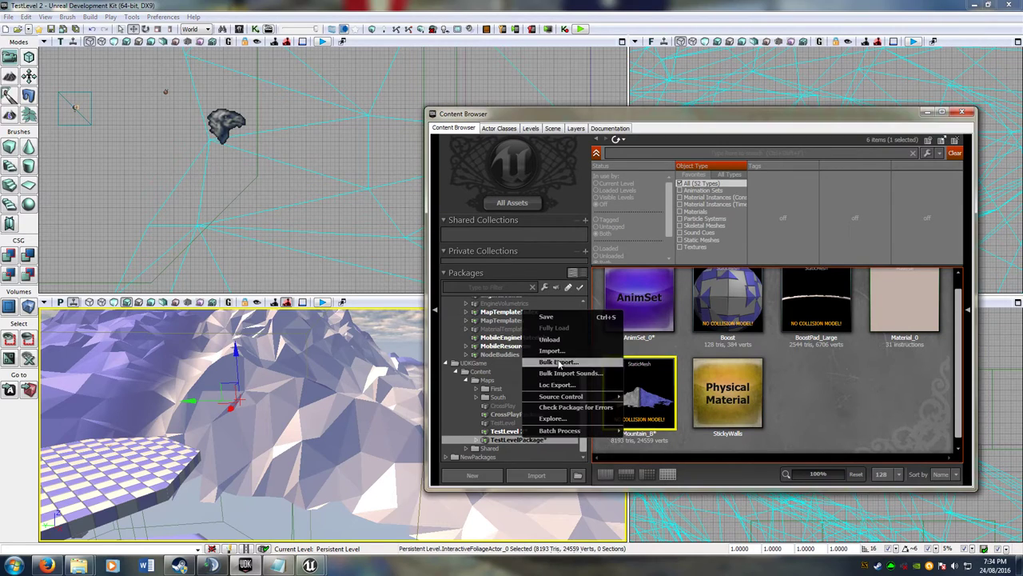
left_click(570, 319)
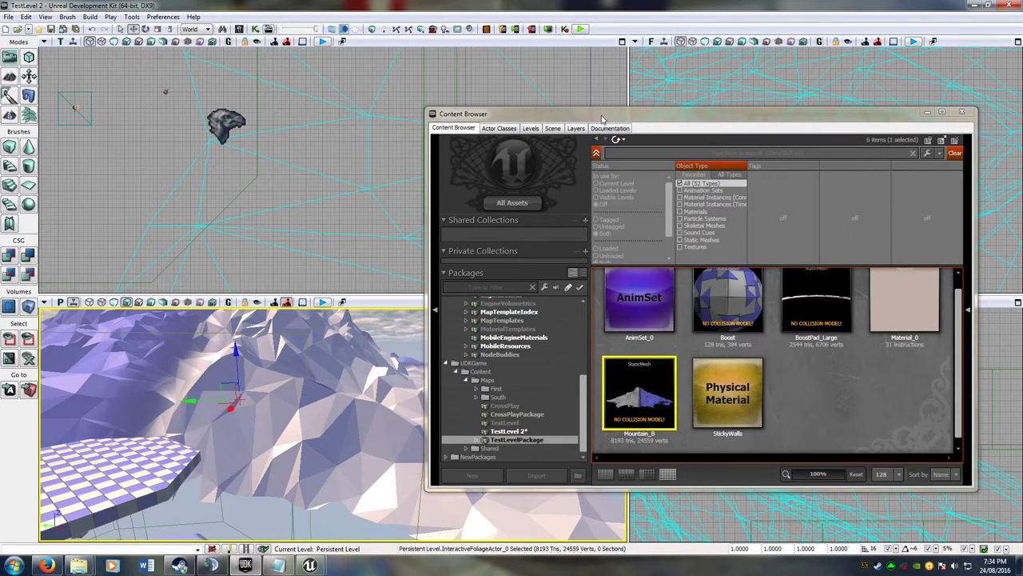
left_click_drag(602, 119, 646, 58)
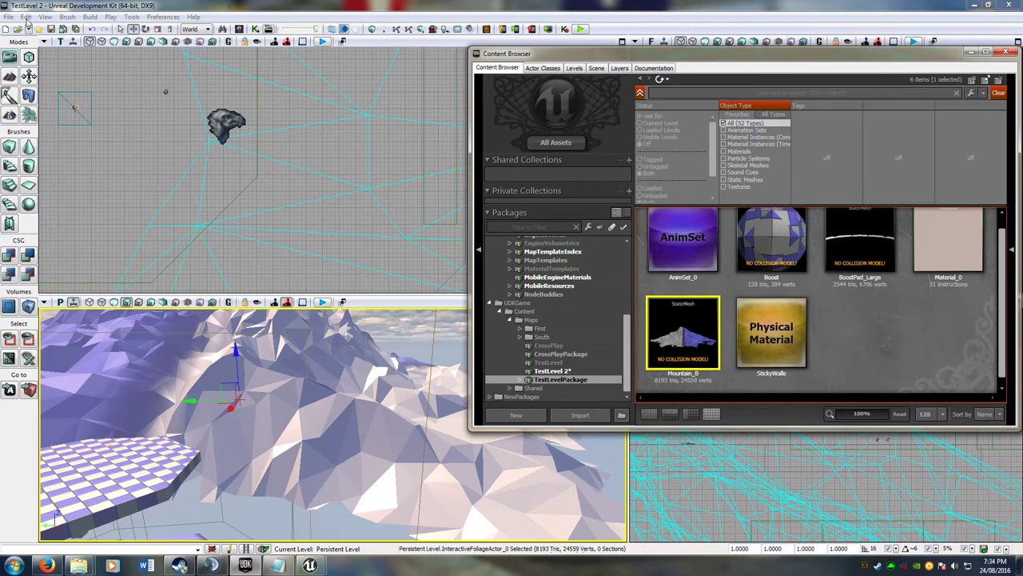
- Build the level including its Lightmass lighting, and close the Swarm Agent, Lighting Results and Map Check windows
left_click(89, 17)
left_click(122, 97)
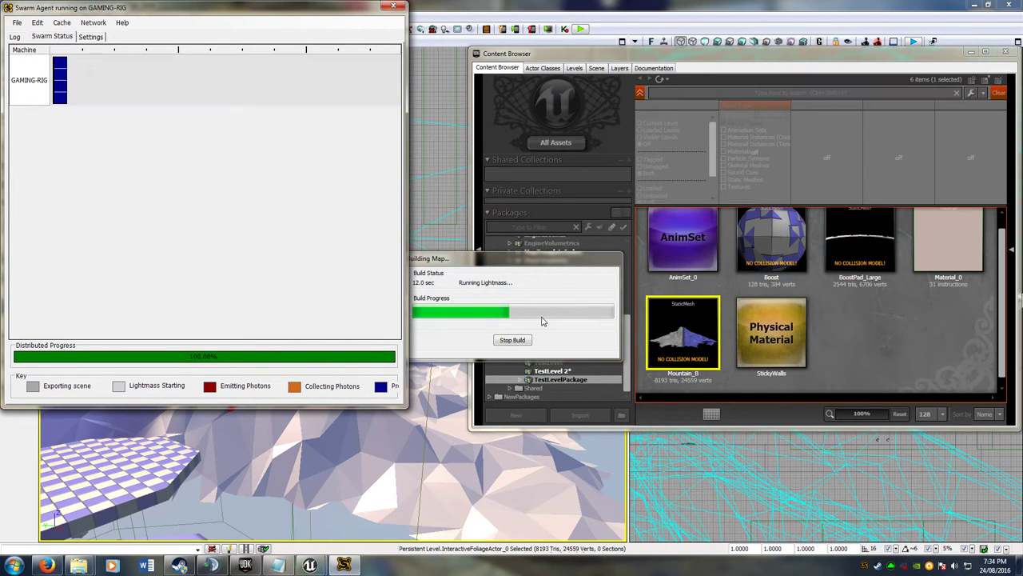
left_click(395, 8)
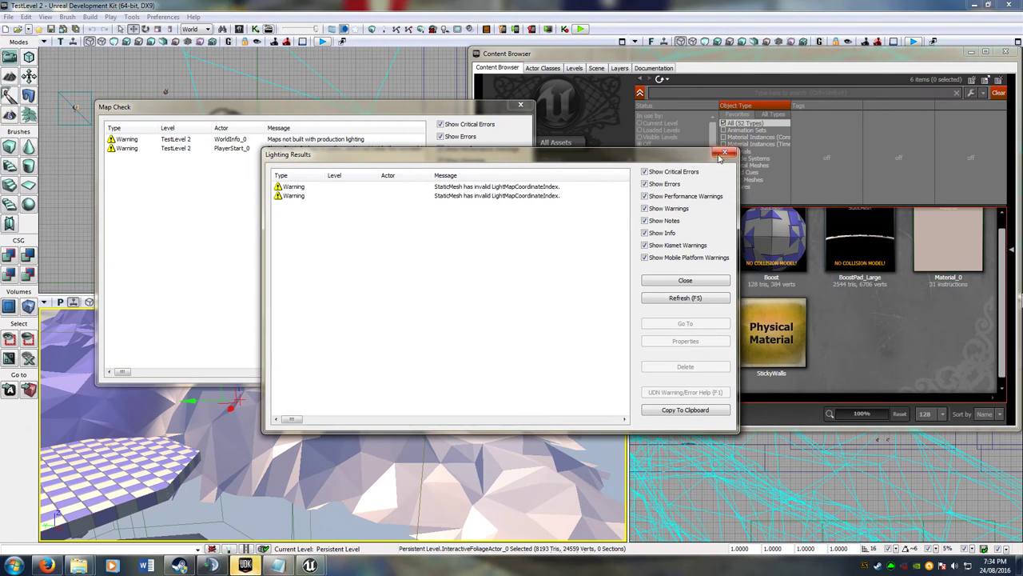
left_click(724, 152)
left_click(518, 107)
- Save the rebuilt TestLevel 2, declining to overwrite the enginedebugmaterials startup package and skipping it
right_click_drag(227, 363, 152, 336)
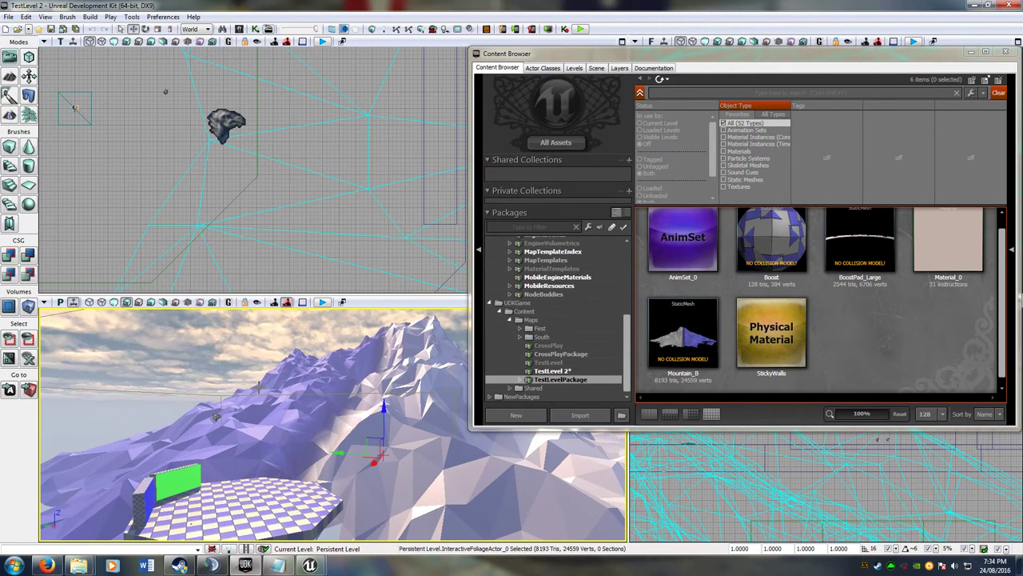
left_click(227, 363)
right_click_drag(343, 392, 291, 417)
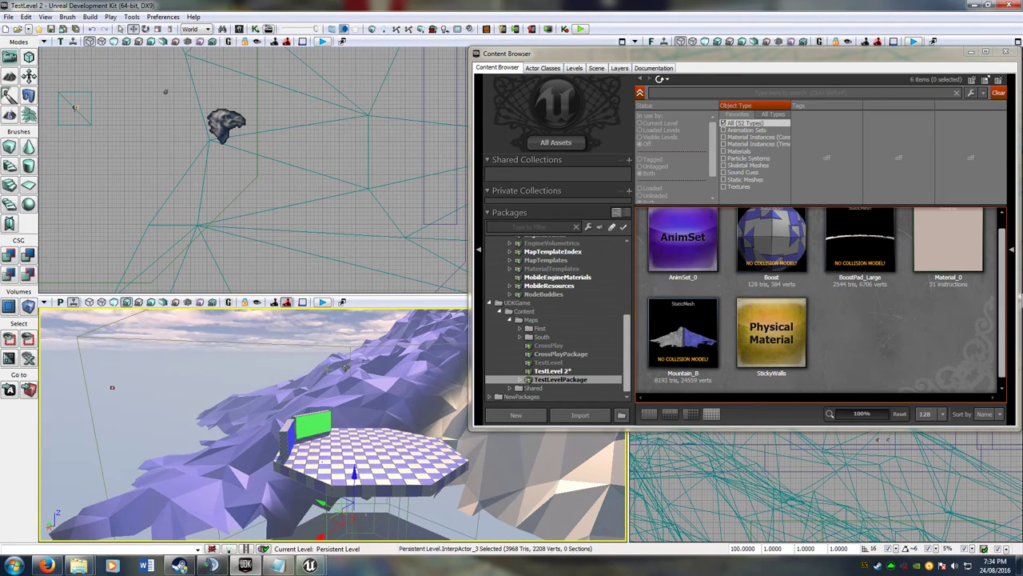
left_click(8, 19)
left_click(53, 93)
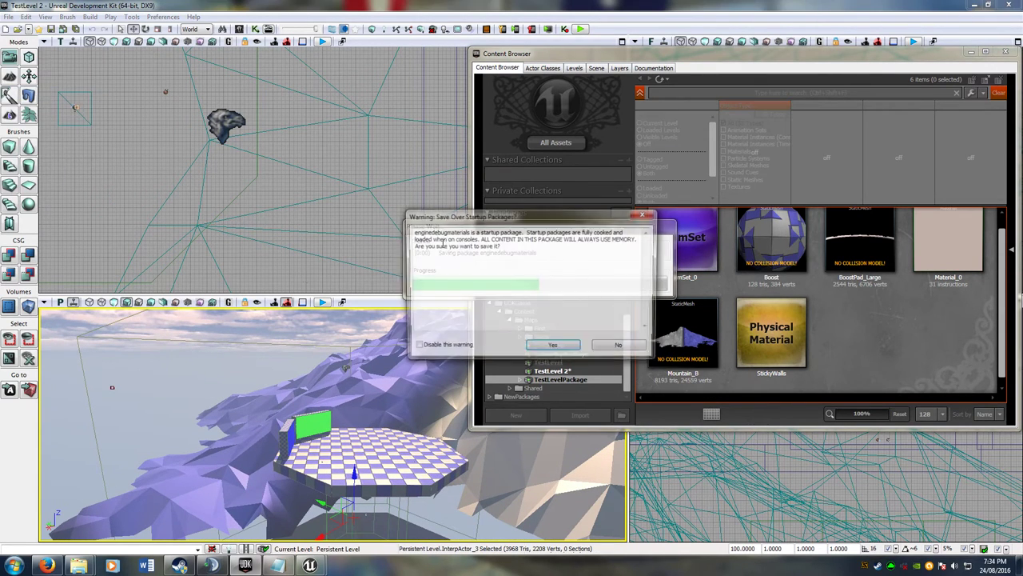
left_click(623, 349)
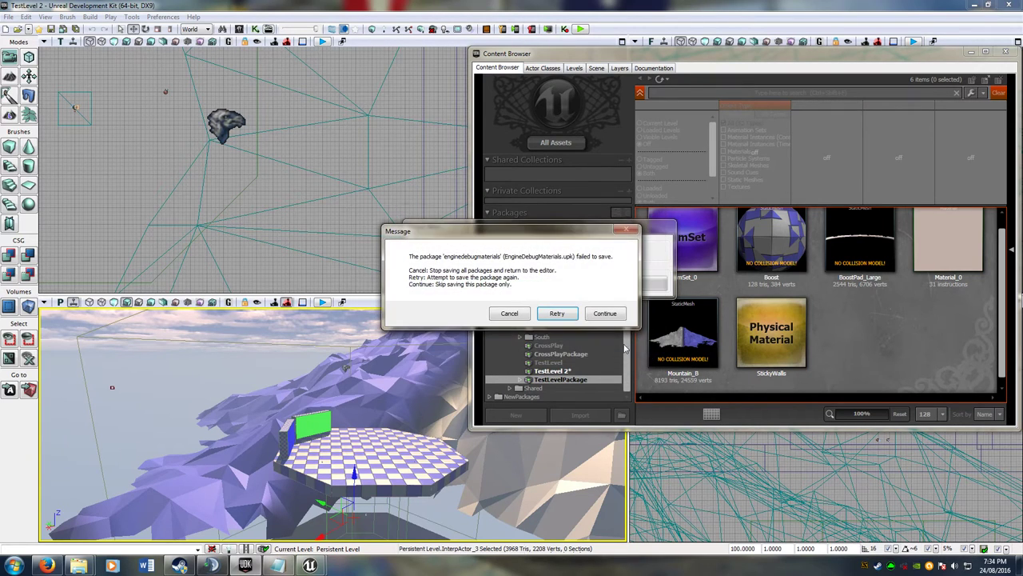
left_click(603, 314)
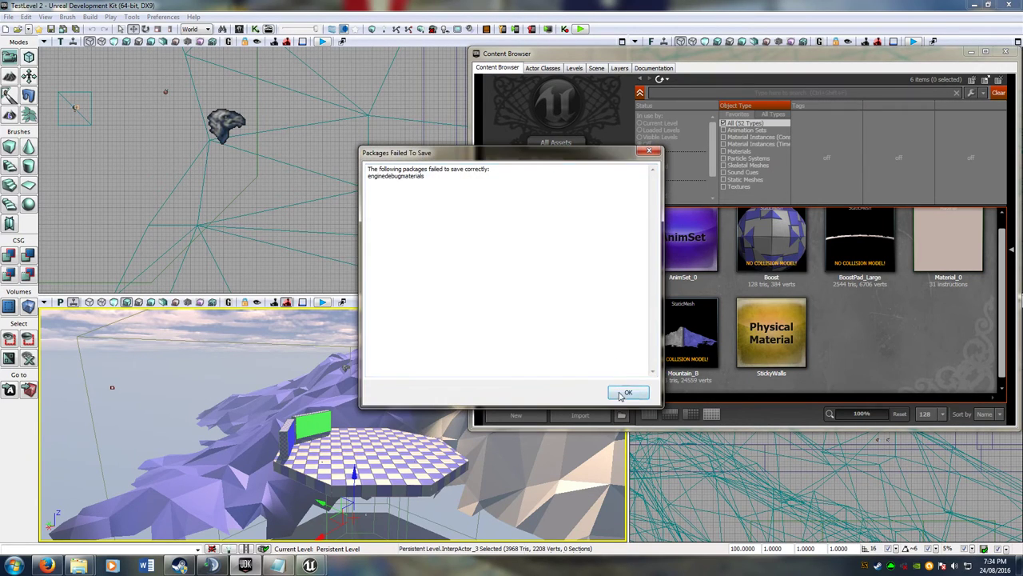
left_click(624, 393)
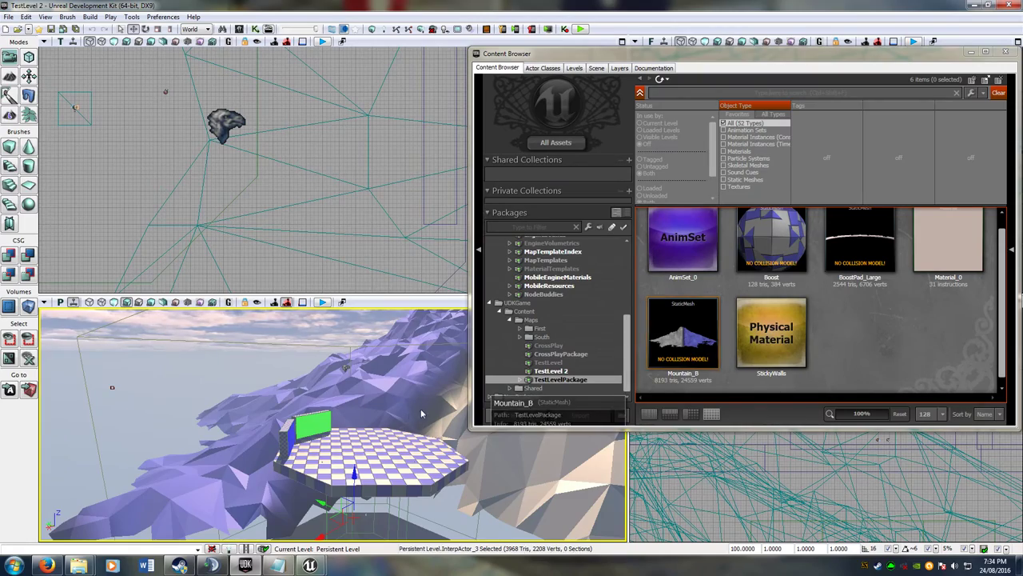
- Move the UDK editor and Content Browser windows aside to uncover part of the desktop
right_click_drag(421, 413, 512, 412)
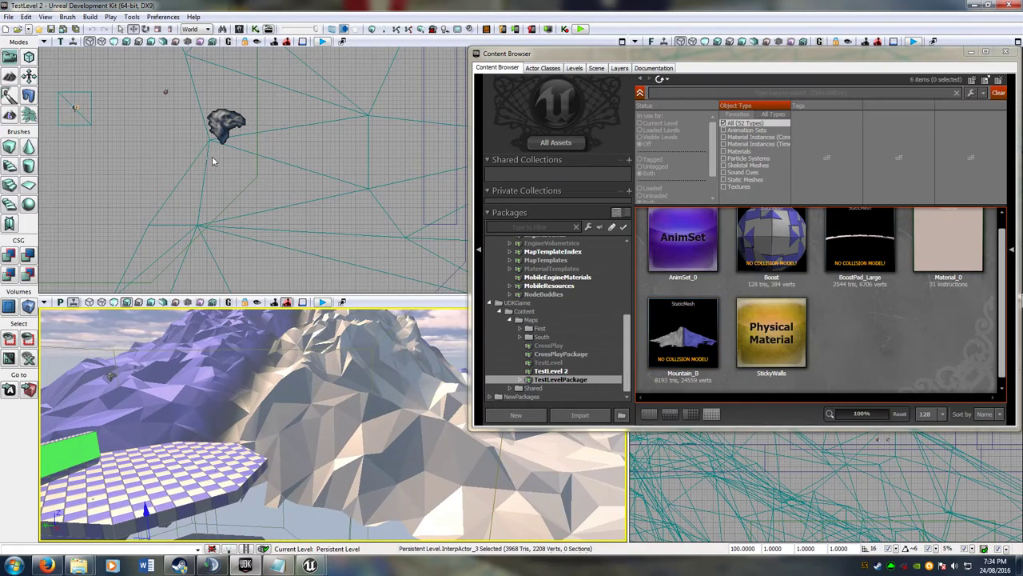
left_click_drag(623, 8, 399, 83)
left_click_drag(788, 56, 410, 146)
- Bring up the UDK Maps folder beside Rocket League's CookedPCConsole mods folder and select TestLevel 2.udk
left_click(79, 566)
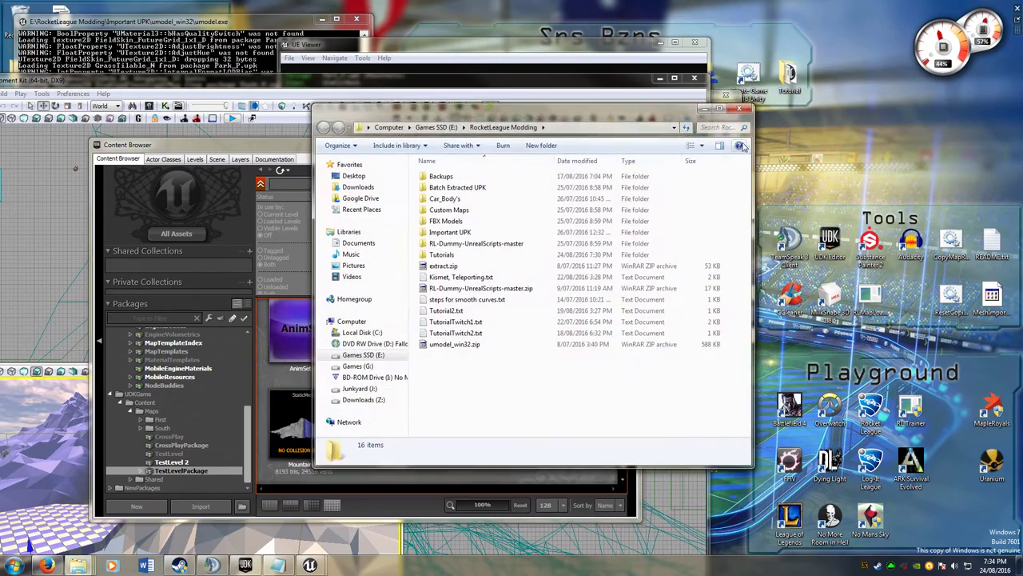
left_click(745, 111)
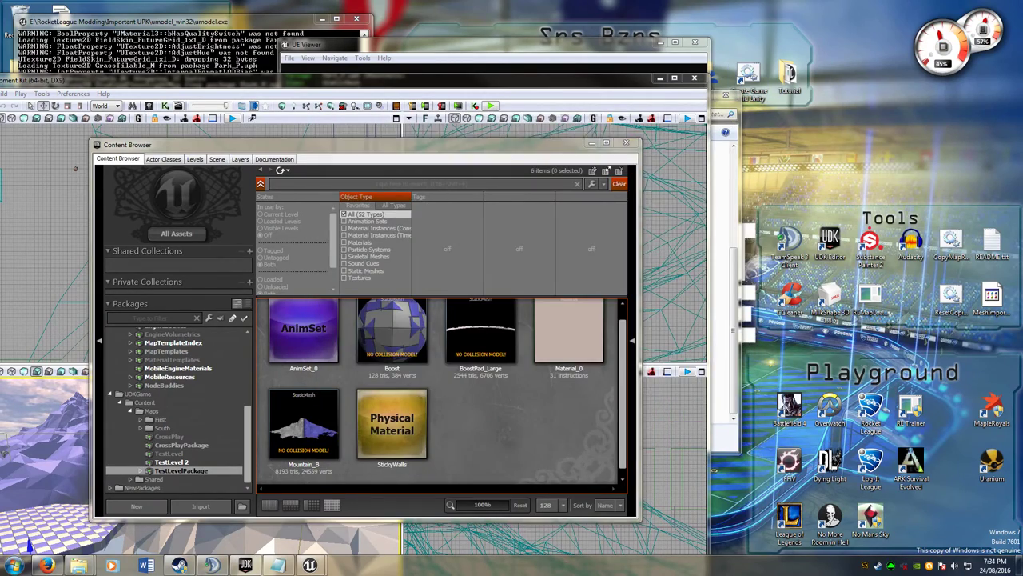
left_click(78, 565)
left_click_drag(529, 142, 678, 113)
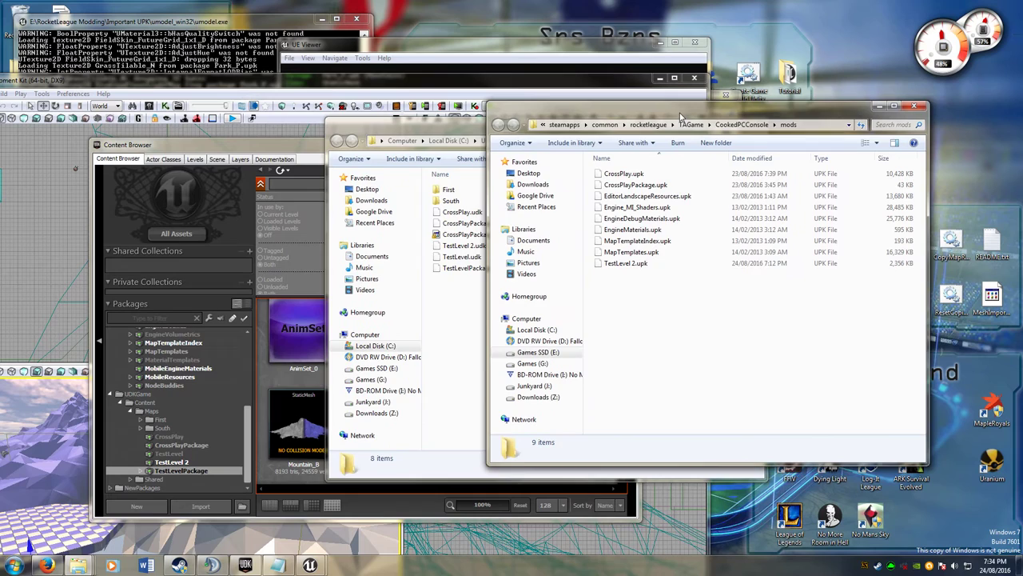
left_click_drag(477, 129, 319, 105)
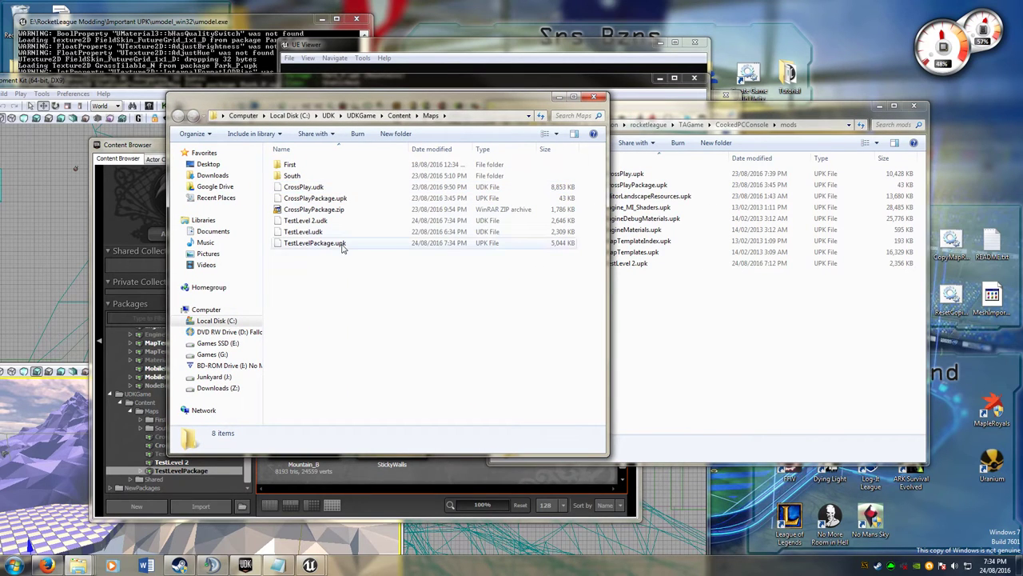
left_click(371, 224)
left_click(376, 226)
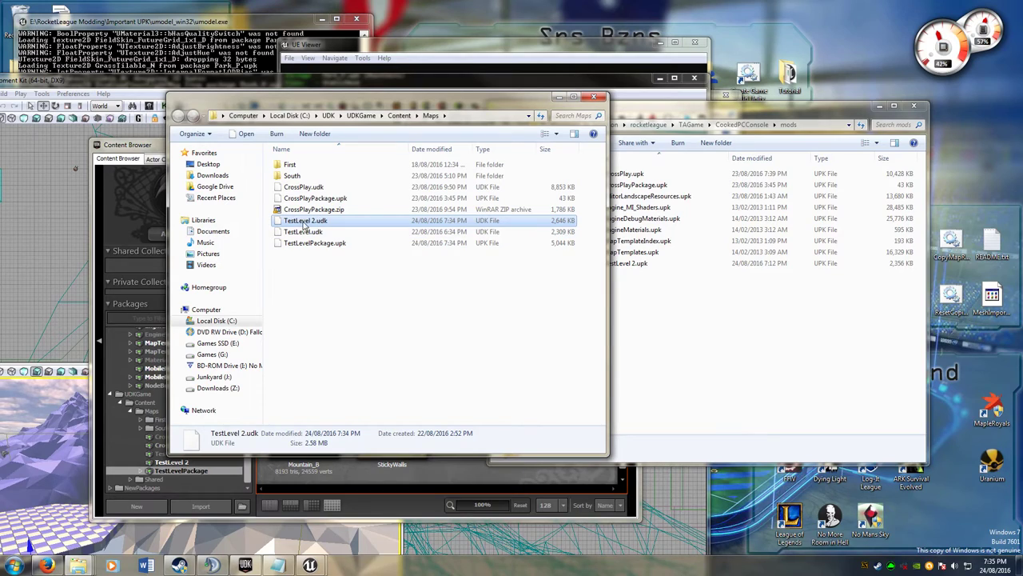
- Return to the UDK editor and save everything again, skipping the enginedebugmaterials package
left_click_drag(76, 84, 313, 72)
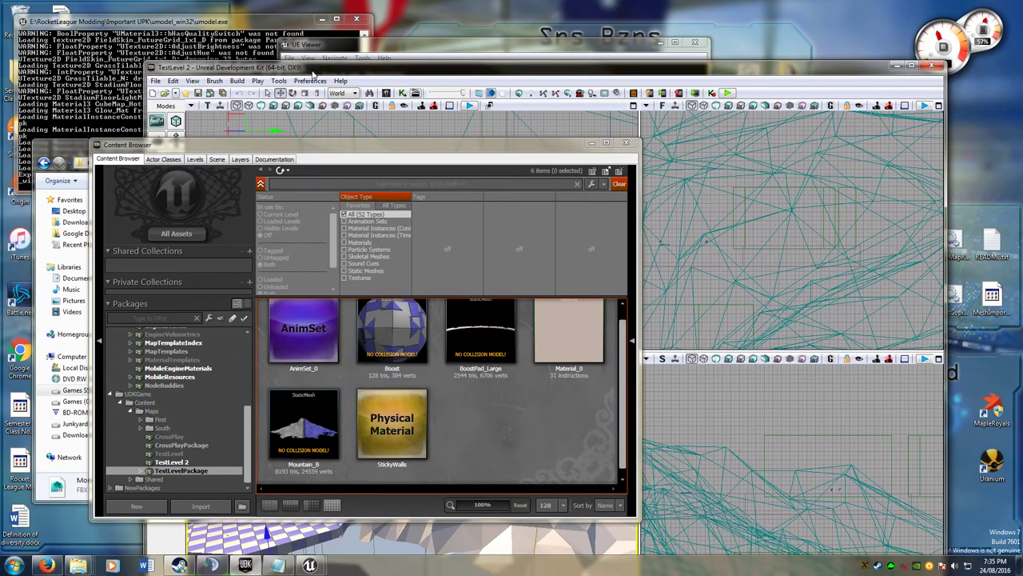
left_click(155, 81)
left_click(190, 158)
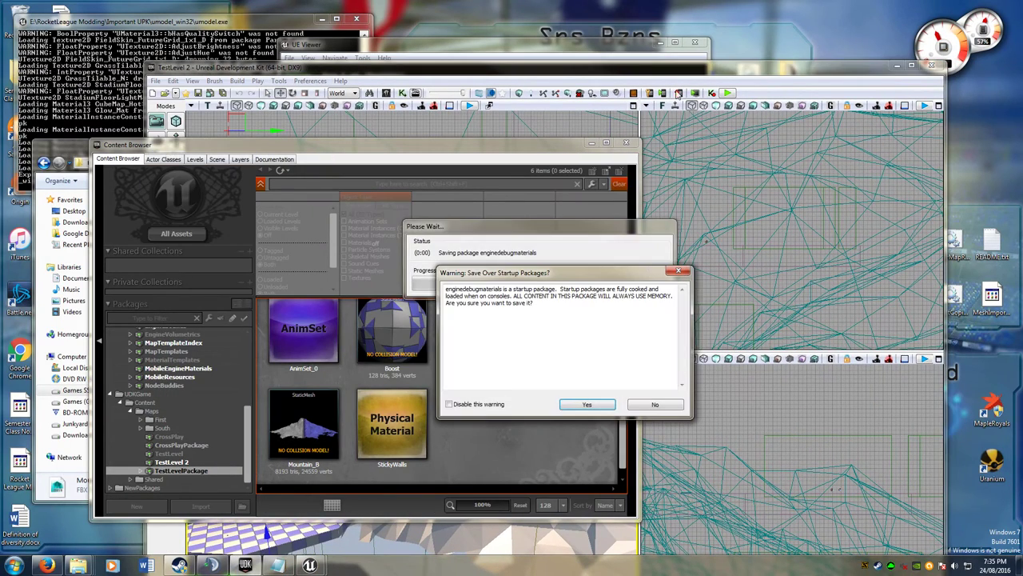
left_click(654, 405)
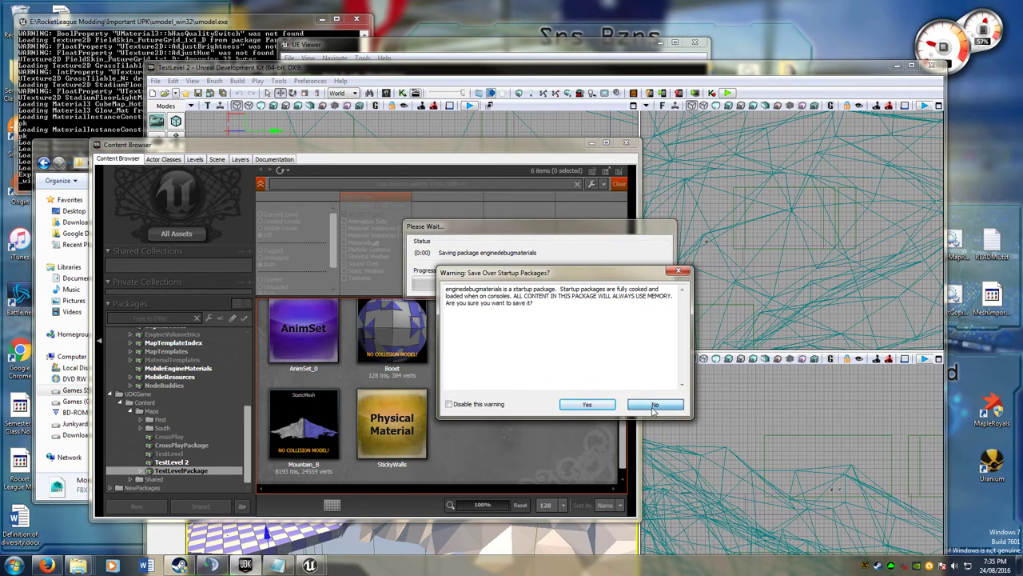
left_click(637, 374)
left_click(662, 447)
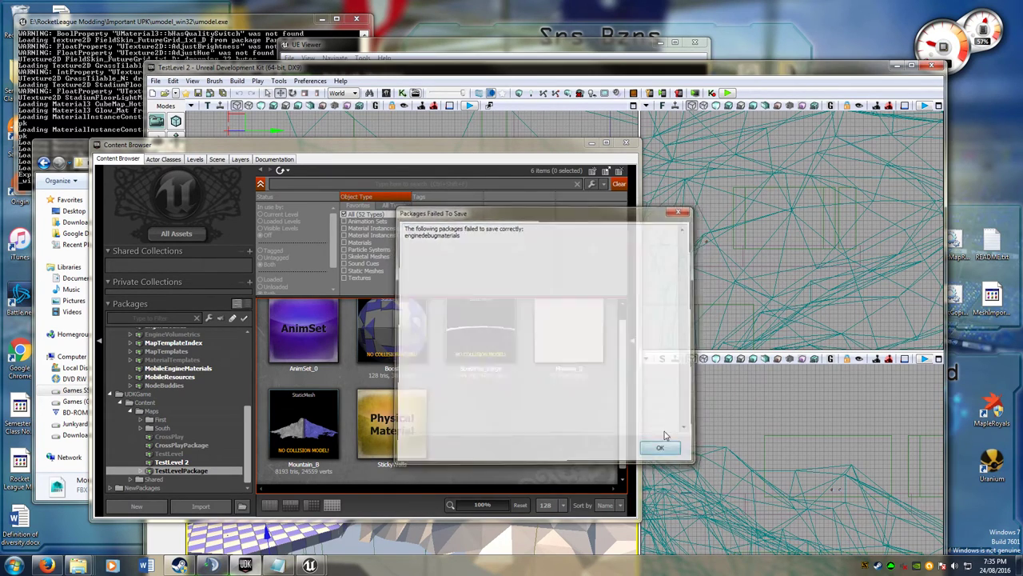
- Check the TestLevel 2.udk entry in the Maps folder, and bring the UDK editor window back into view
left_click_drag(757, 73, 403, 75)
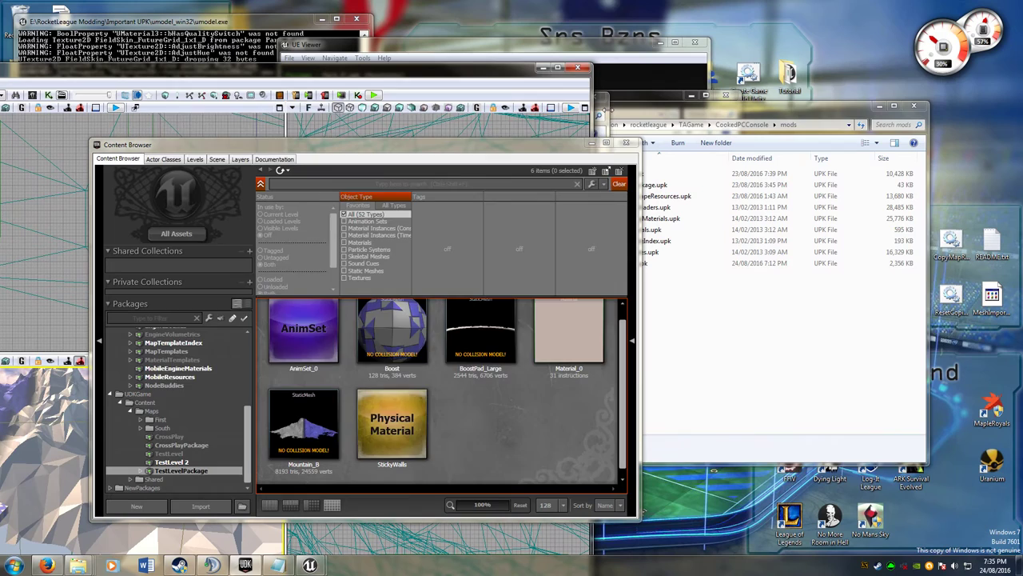
left_click(606, 111)
left_click(680, 116)
left_click(350, 227)
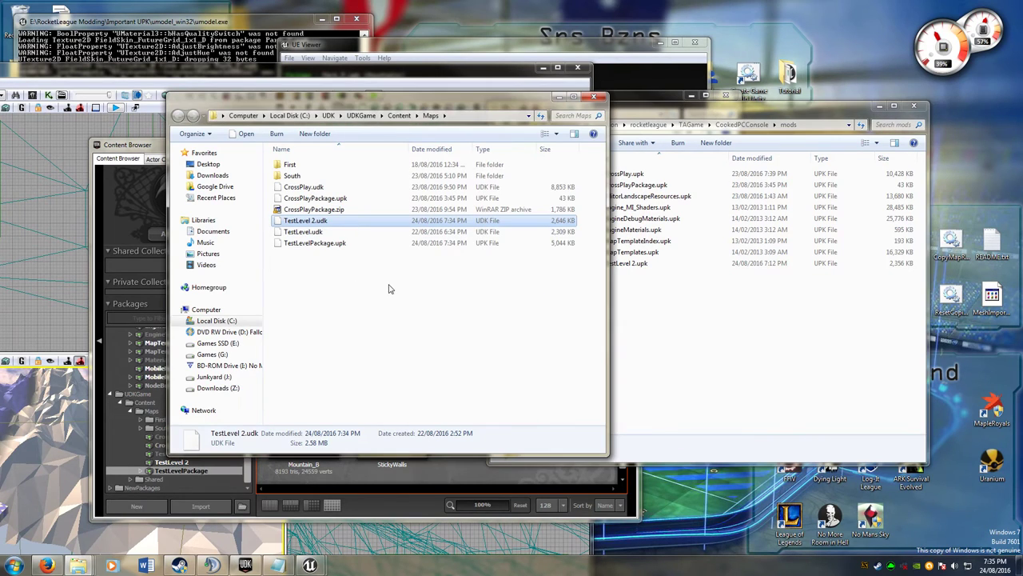
left_click_drag(170, 75, 420, 80)
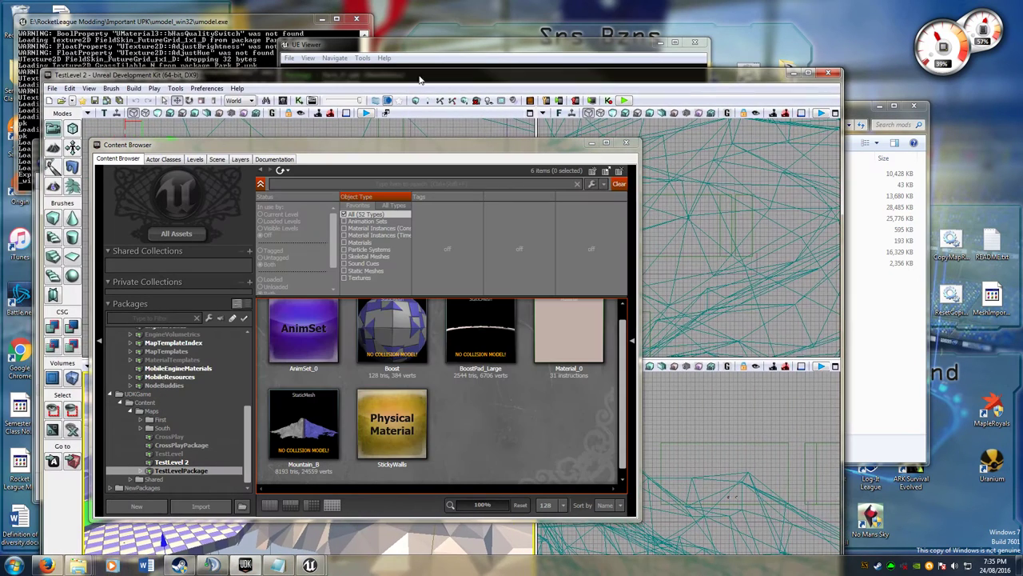
- Move the UDK editor window aside and copy TestLevel 2.udk from the UDK Maps folder
left_click_drag(482, 77, 147, 101)
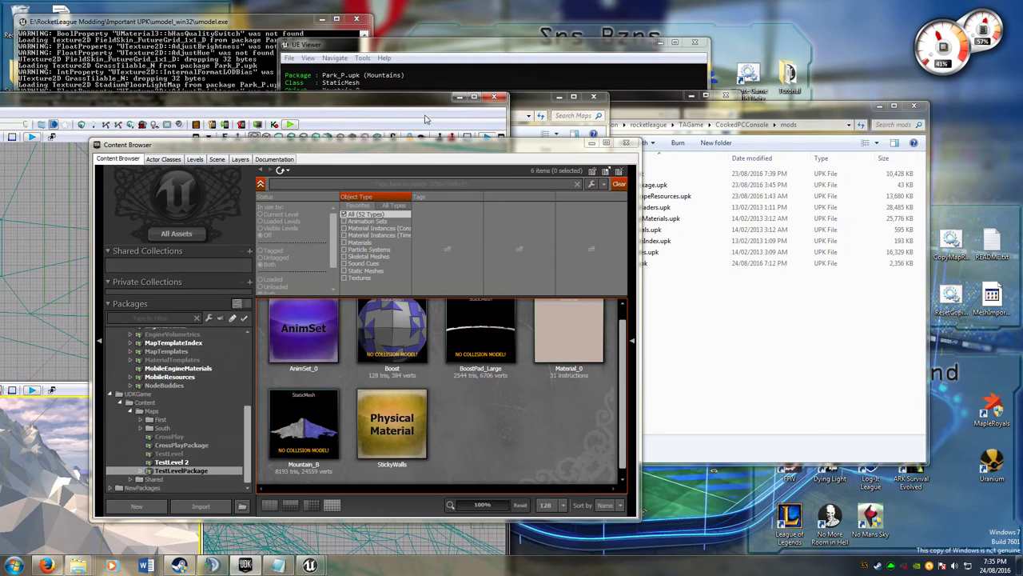
left_click(525, 102)
right_click(305, 221)
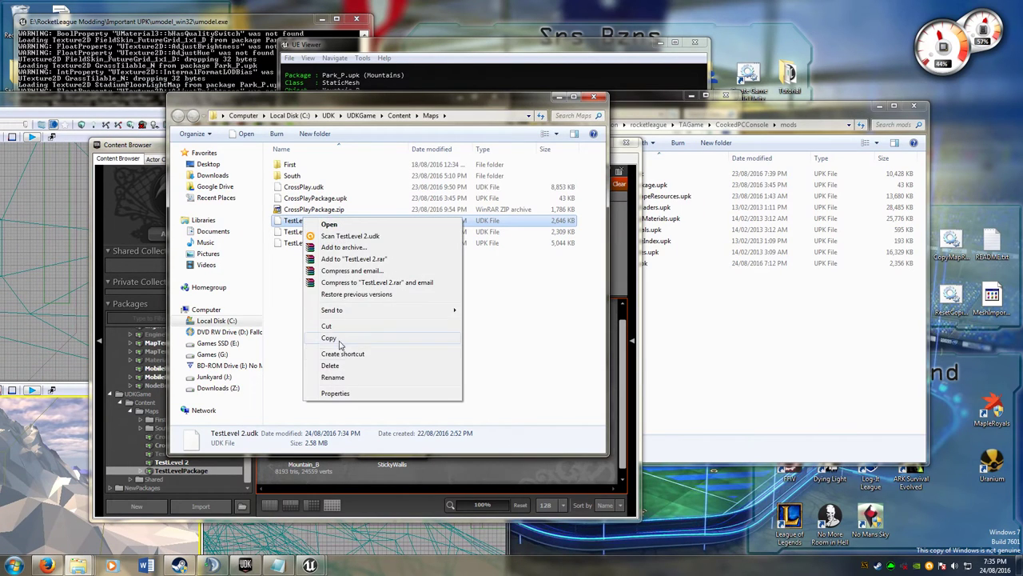
left_click(340, 342)
- Delete the old TestLevel 2.upk from Rocket League's mods folder and paste the copied TestLevel 2.udk there
left_click(641, 320)
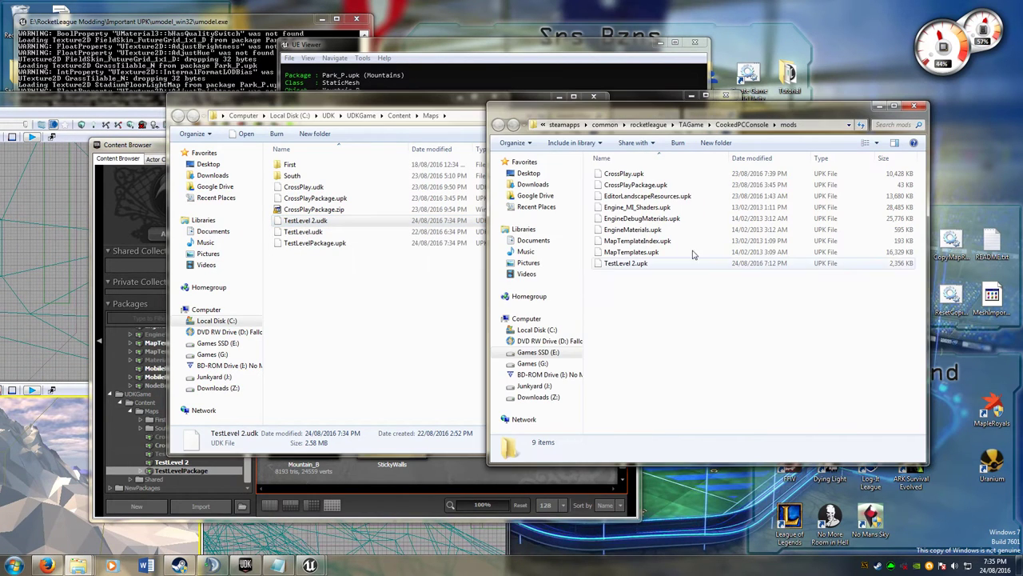
left_click(636, 263)
key("Delete")
key("Return")
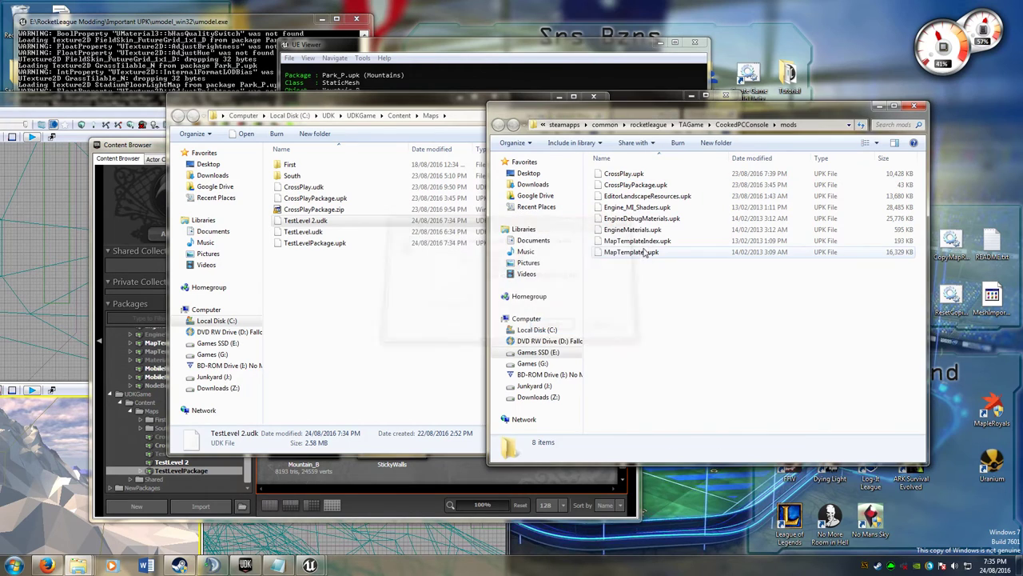
right_click(778, 316)
left_click(801, 388)
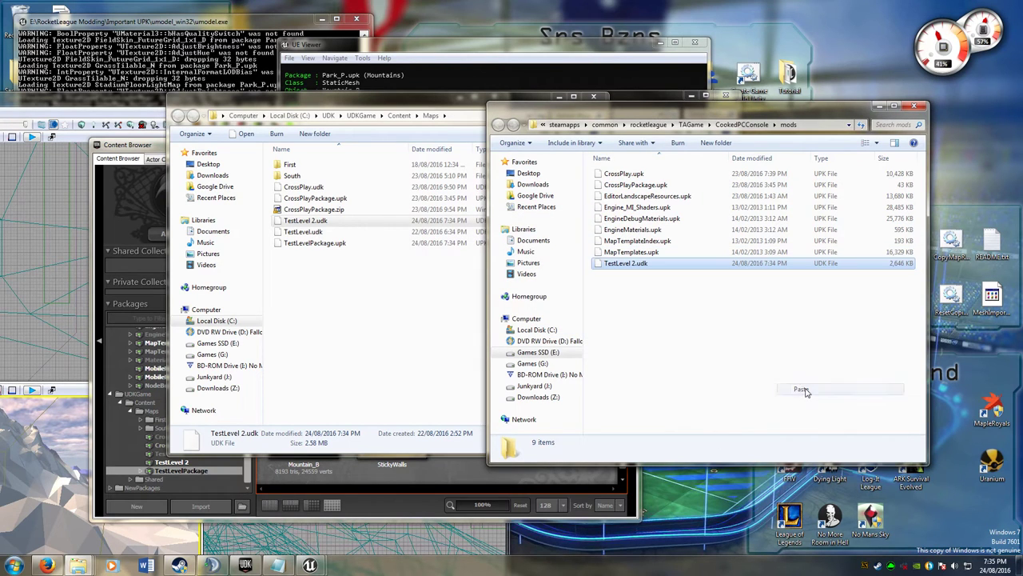
- Rename the pasted map file in the mods folder to TestLevel 2.upk, accepting the extension change
left_click(643, 266)
left_click(652, 263)
key("Return")
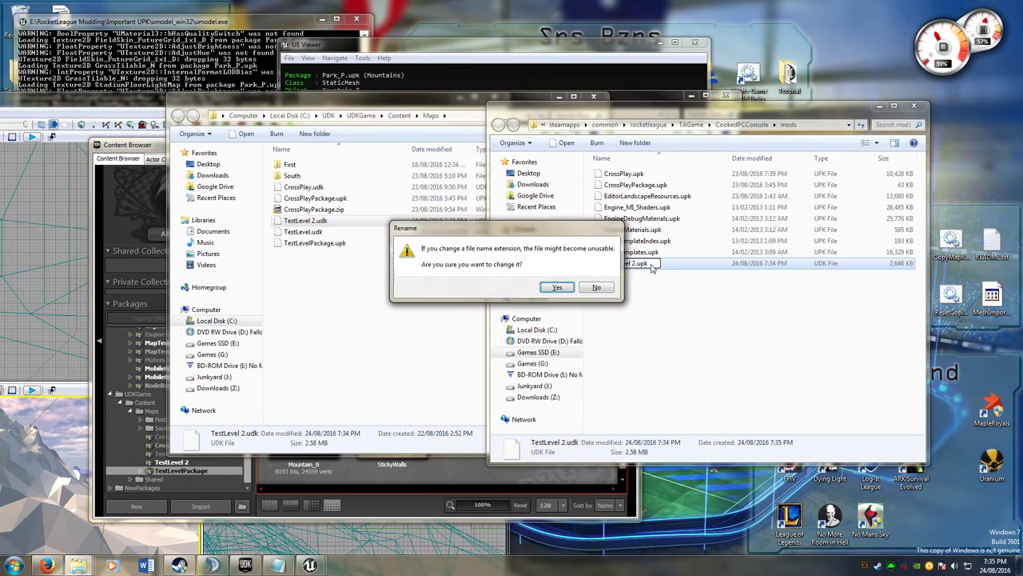
key("Return")
- Start RL Map Loader from the desktop and load TestLevel 2.upk as the current freeplay map
left_click_drag(844, 113, 694, 99)
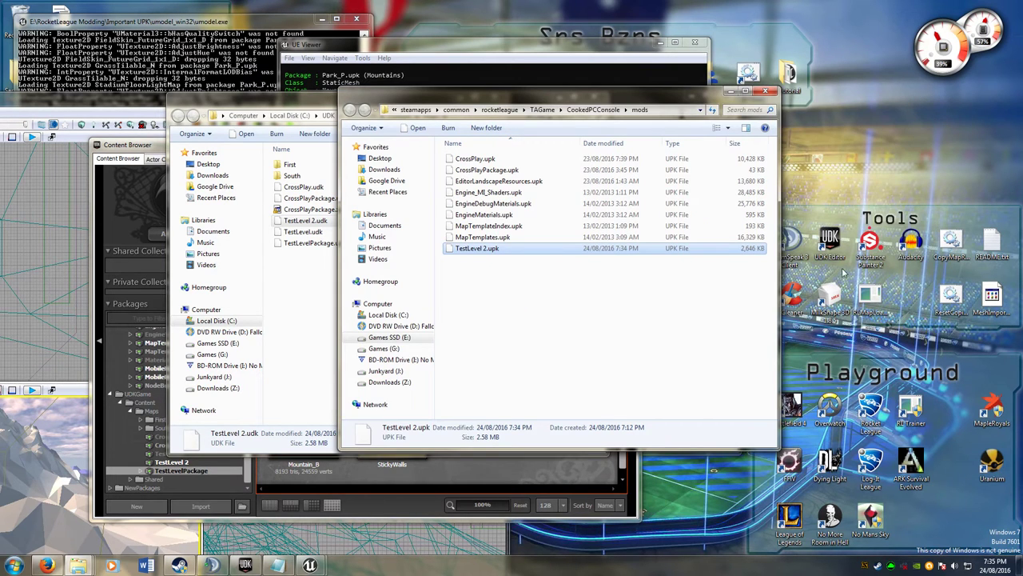
double_click(870, 297)
left_click(547, 293)
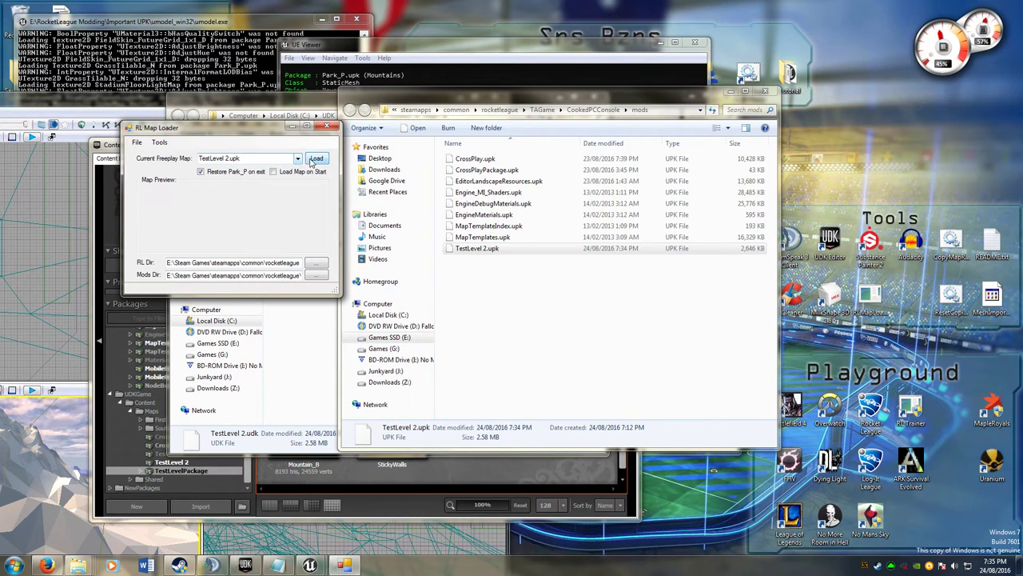
left_click(317, 159)
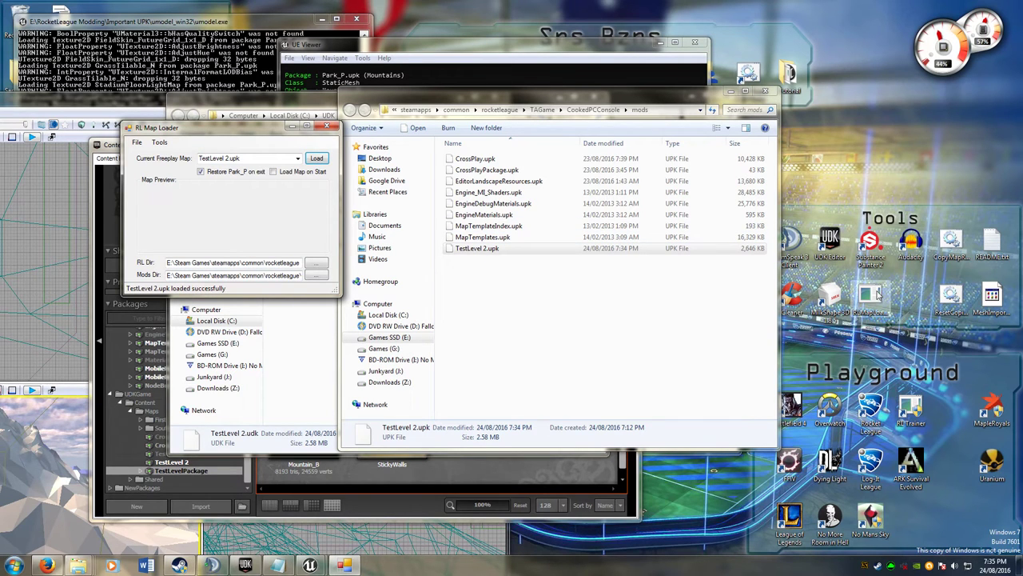
- Launch Rocket League and start a Free Play training session on the loaded map
double_click(871, 404)
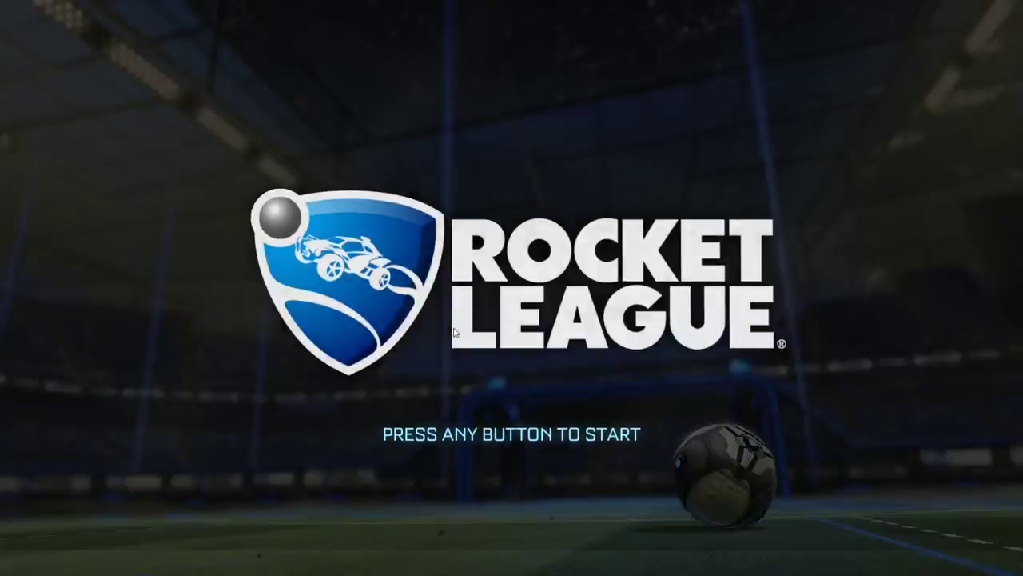
left_click(453, 332)
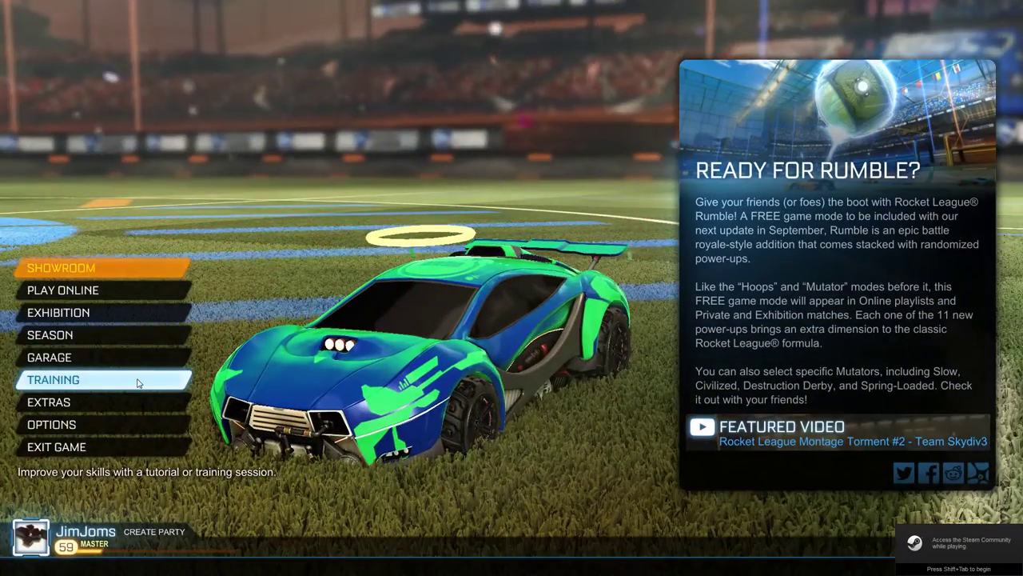
left_click(141, 379)
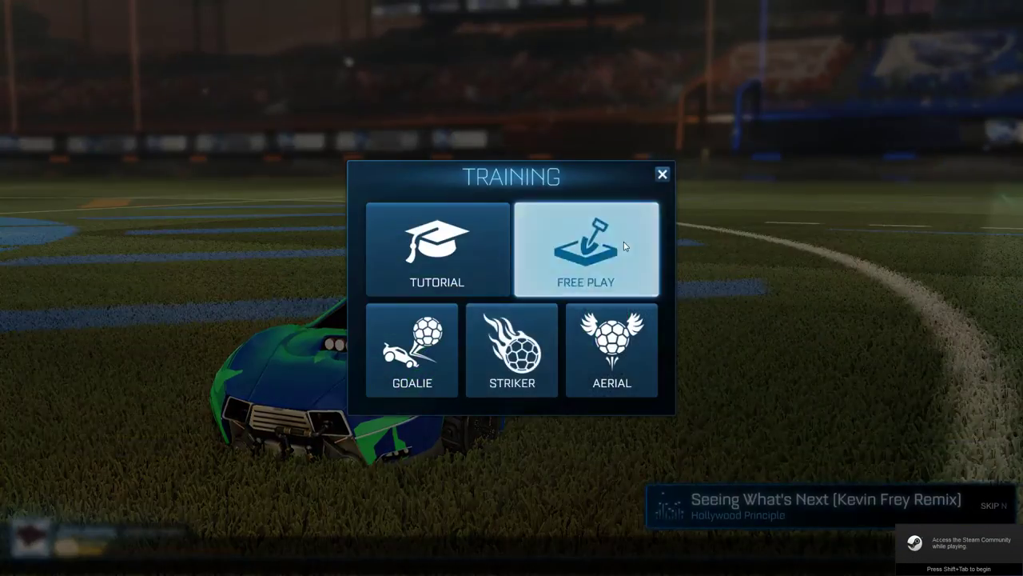
left_click(624, 247)
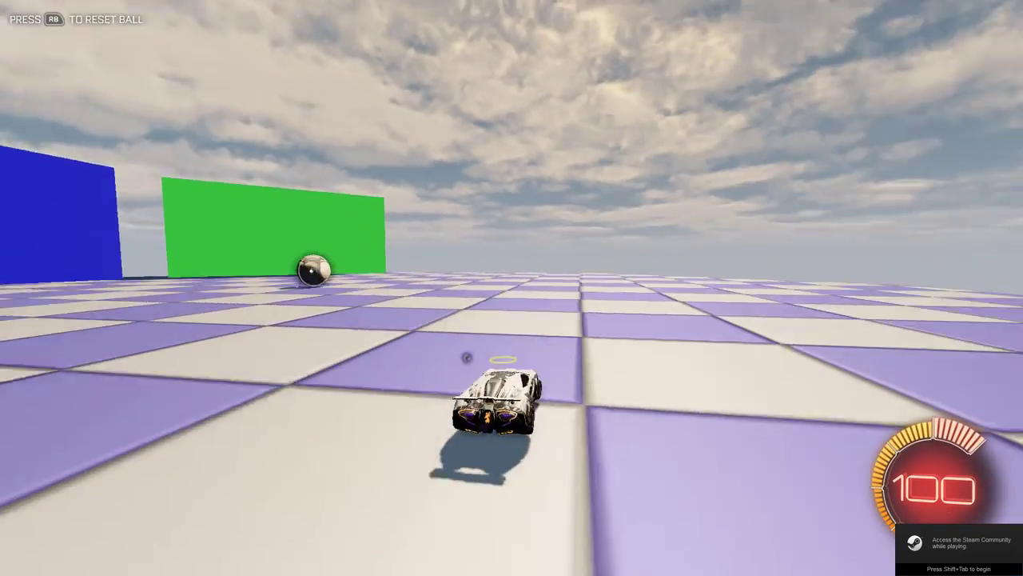
- Drive and jump the car around the map to check which parts of the level appear
key("space")
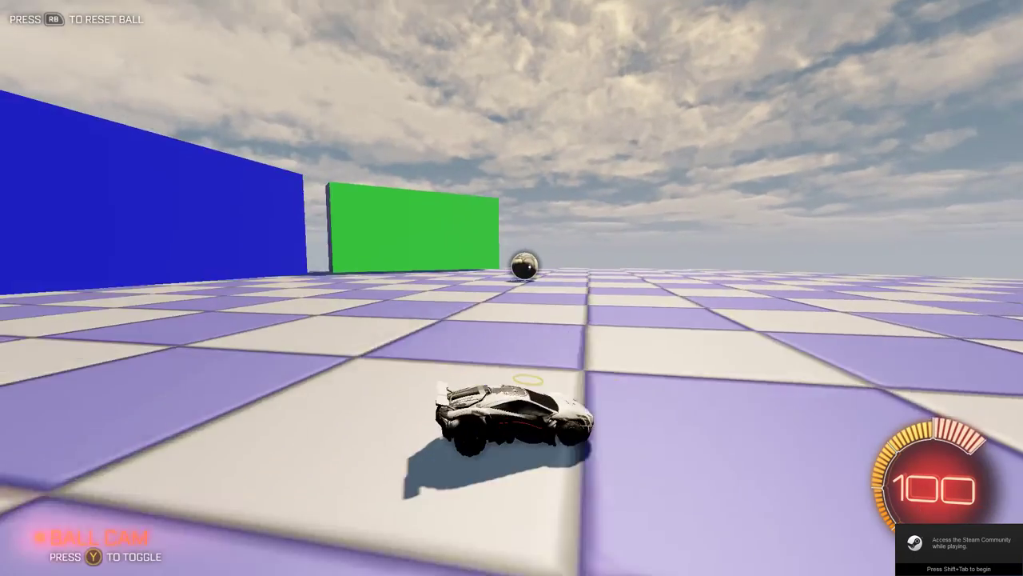
key("w")
key("space")
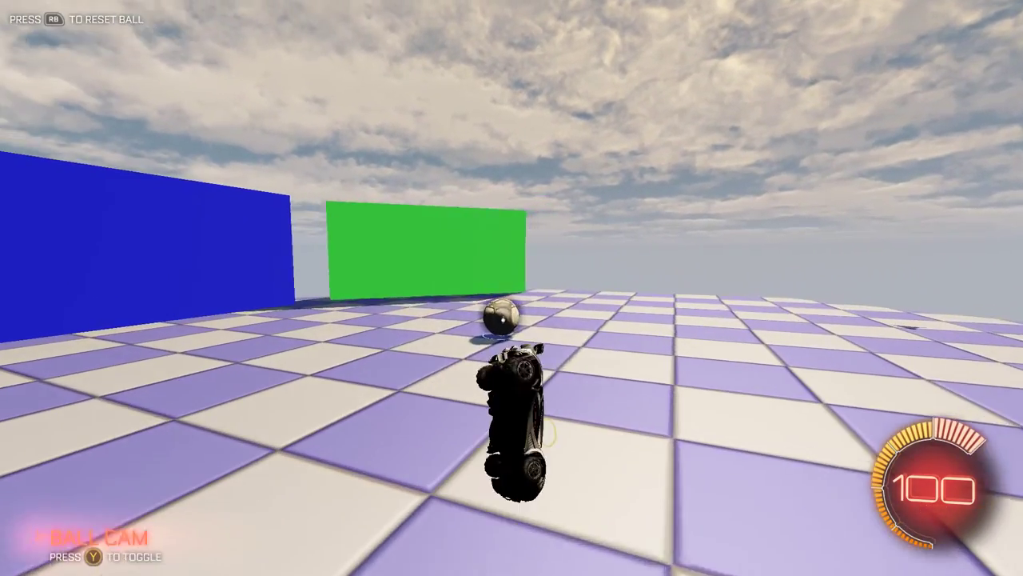
- Leave the free play session for the main menu and quit Rocket League
key("Escape")
key("Down")
key("Down")
key("Down")
key("Down")
key("Return")
key("Return")
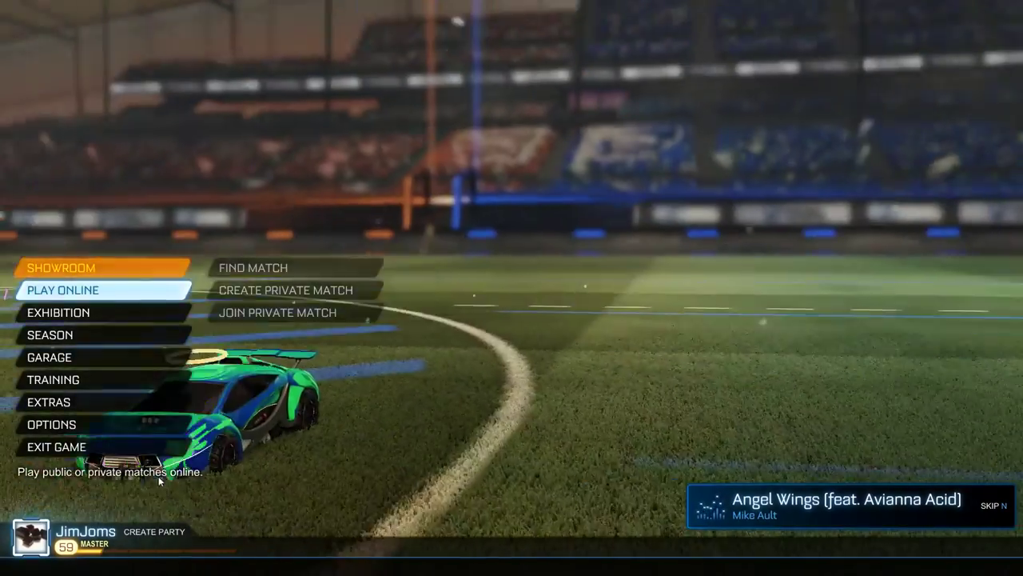
left_click(148, 447)
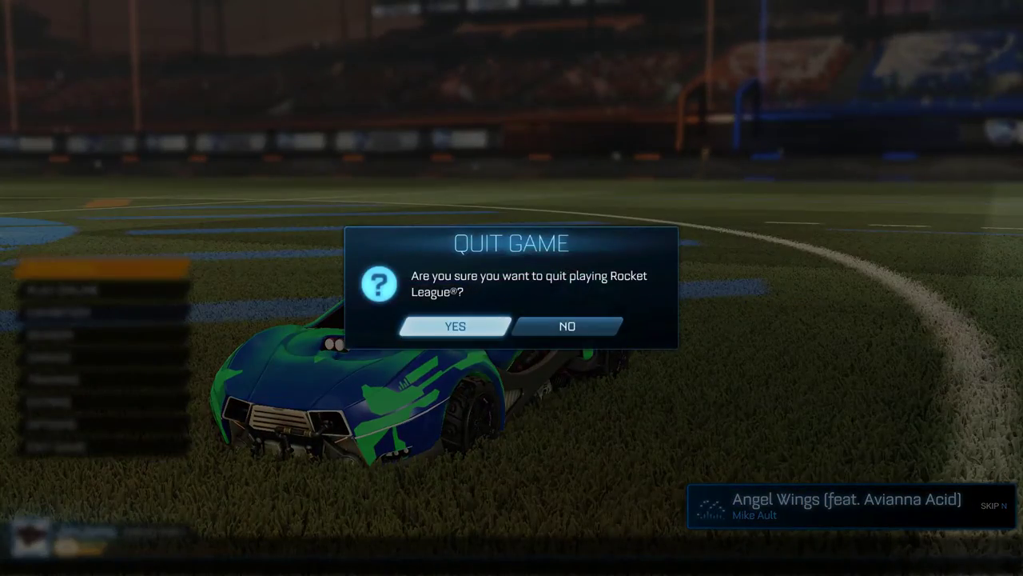
key("Return")
- Copy TestLevelPackage.upk from the UDK Maps folder into Rocket League's mods folder
left_click(512, 248)
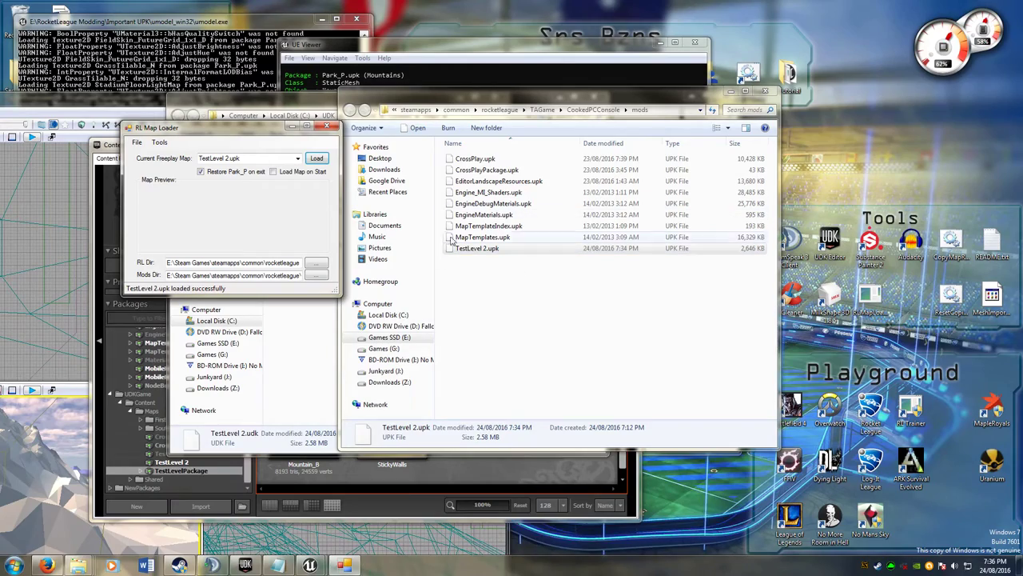
left_click(327, 359)
left_click(690, 330)
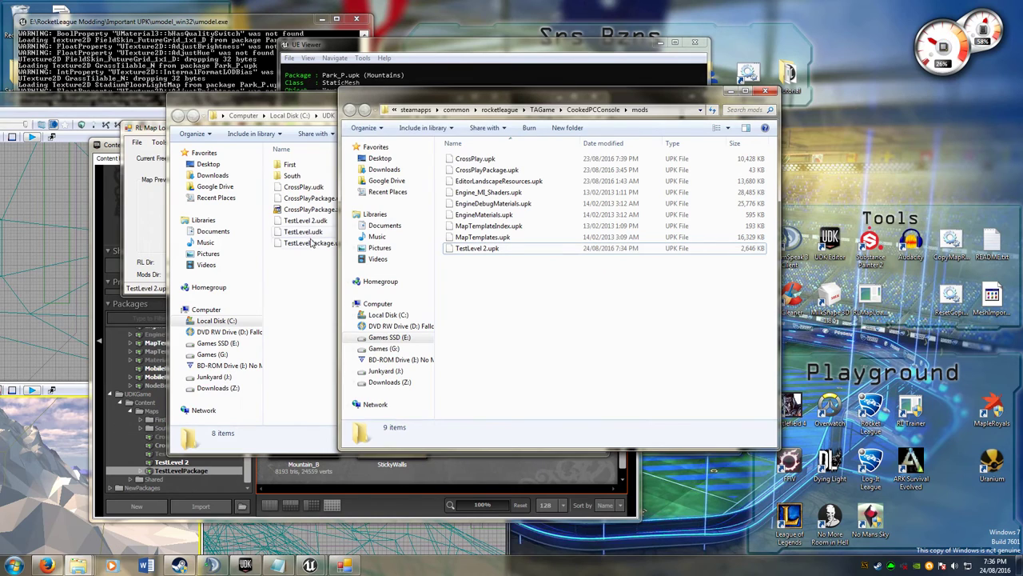
left_click(312, 243)
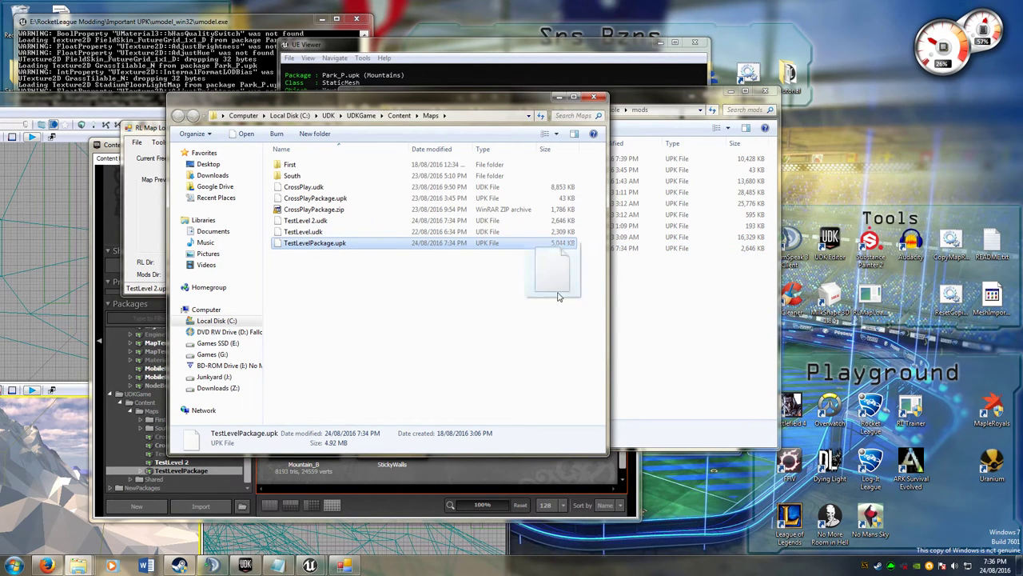
left_click_drag(559, 296, 708, 337)
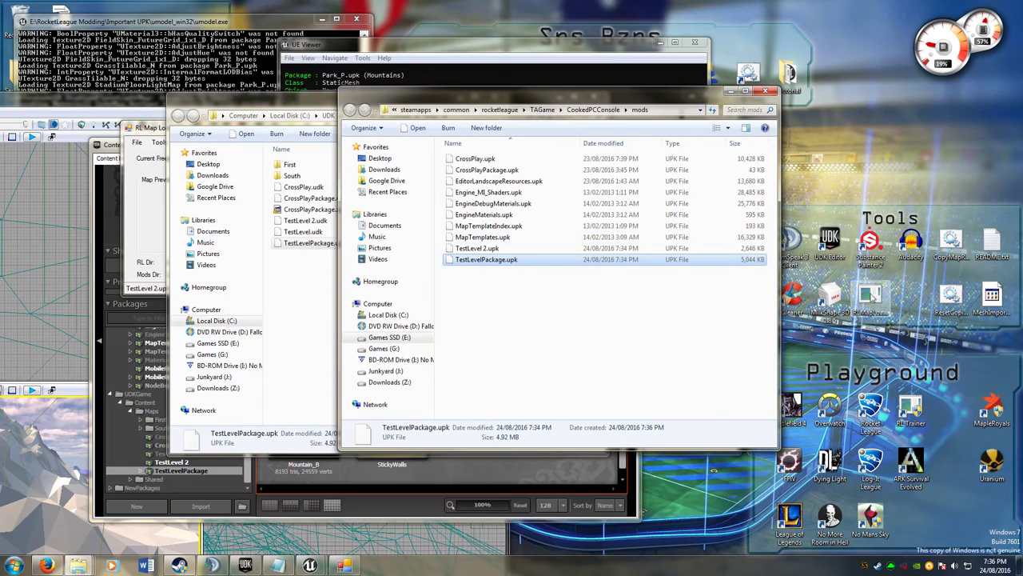
- Relaunch Rocket League, allowing the Steam prompt, and enter Free Play again with the package in place
left_click(864, 414)
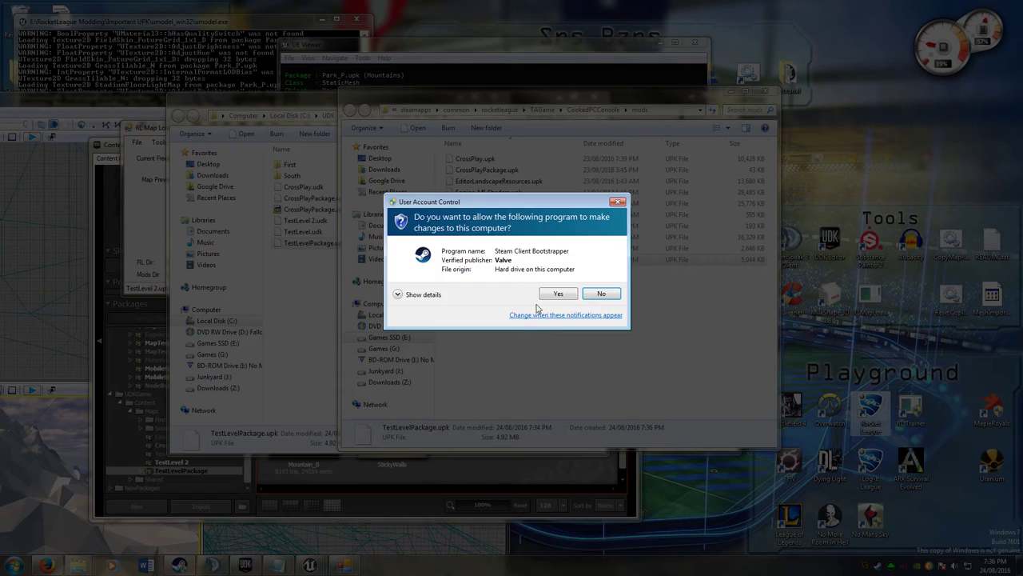
left_click(551, 293)
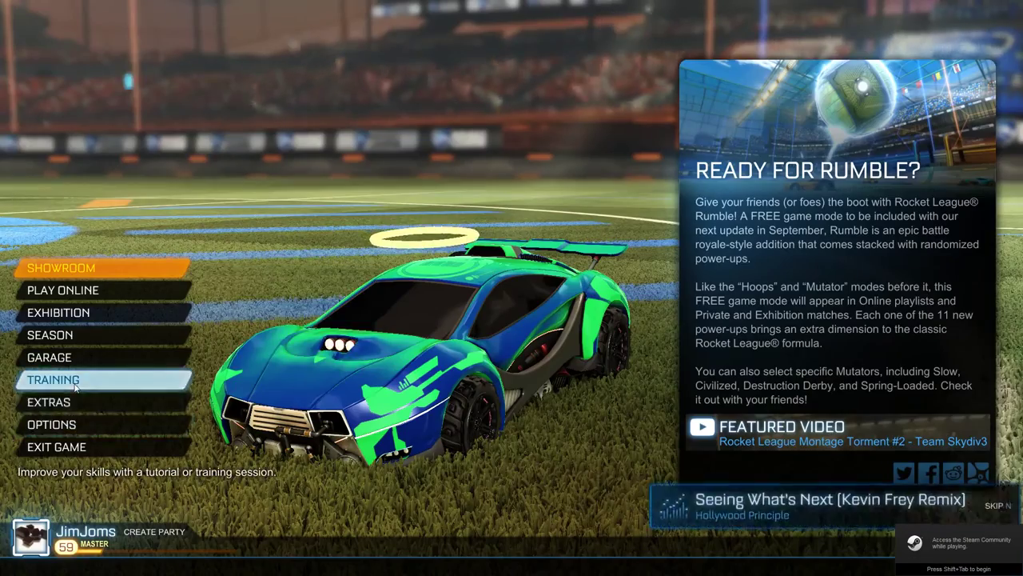
left_click(58, 381)
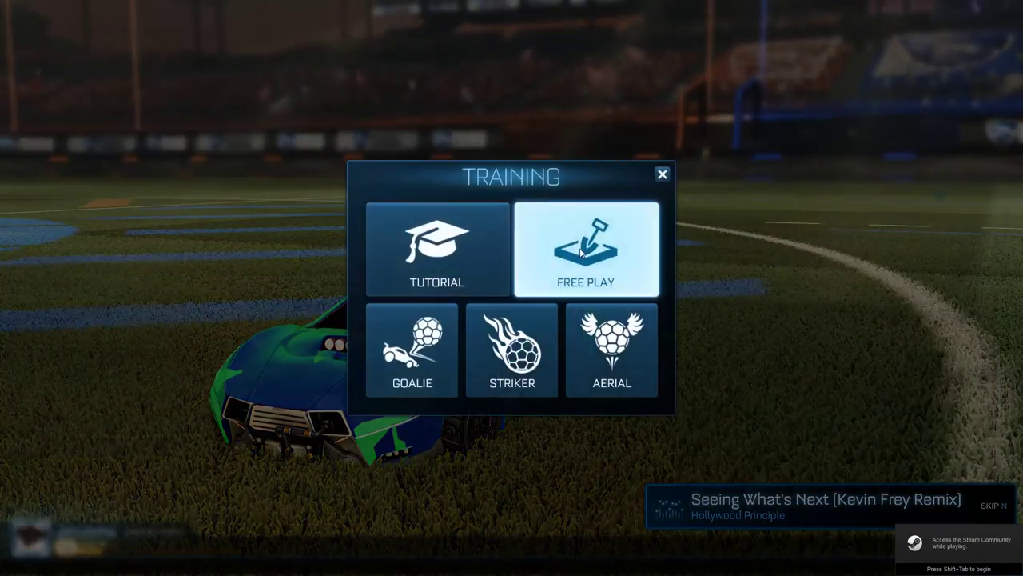
left_click(586, 254)
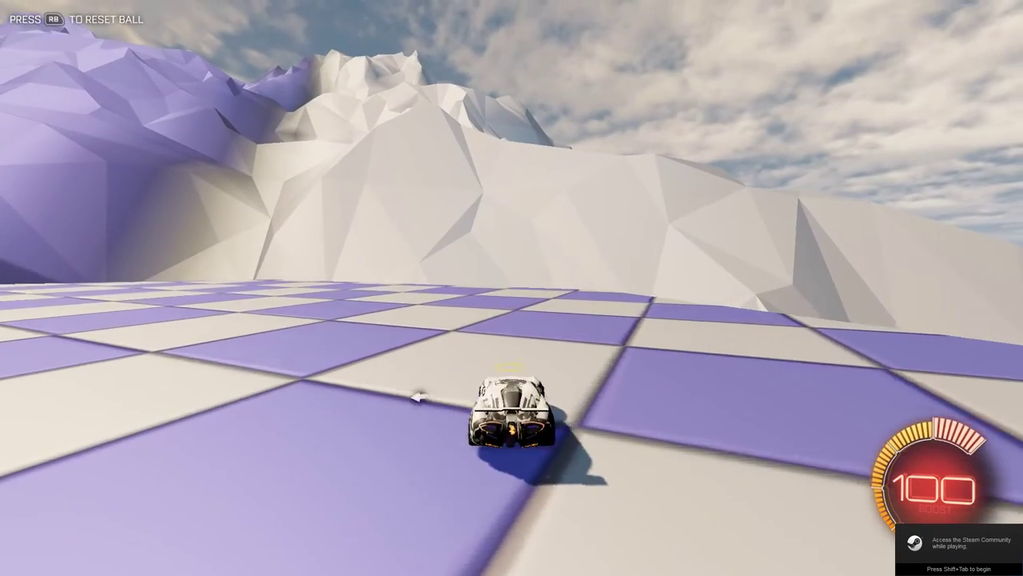
- Drive and boost the car over the mountain mesh to test its collision, and close the crashed game
key("a")
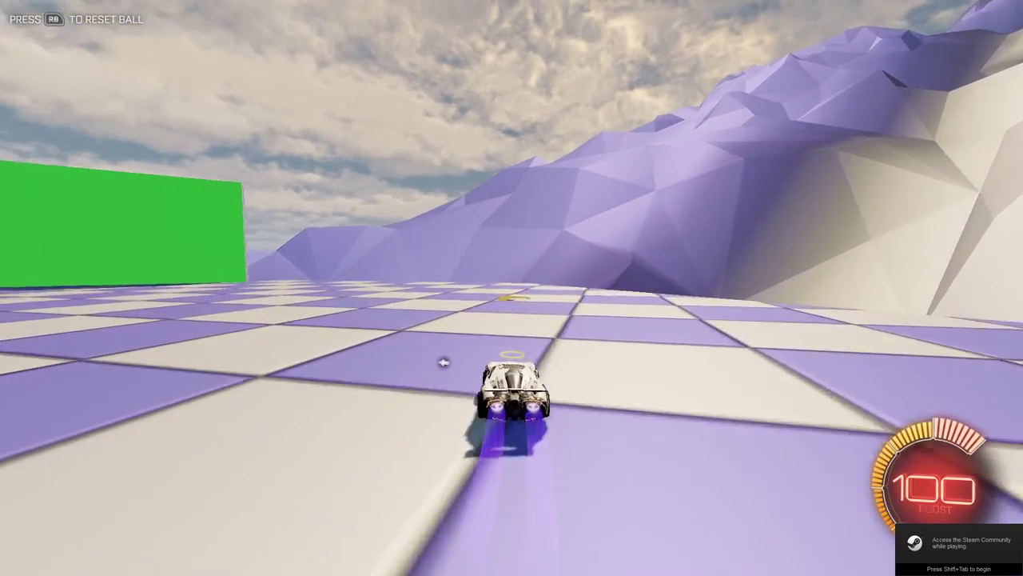
key("w")
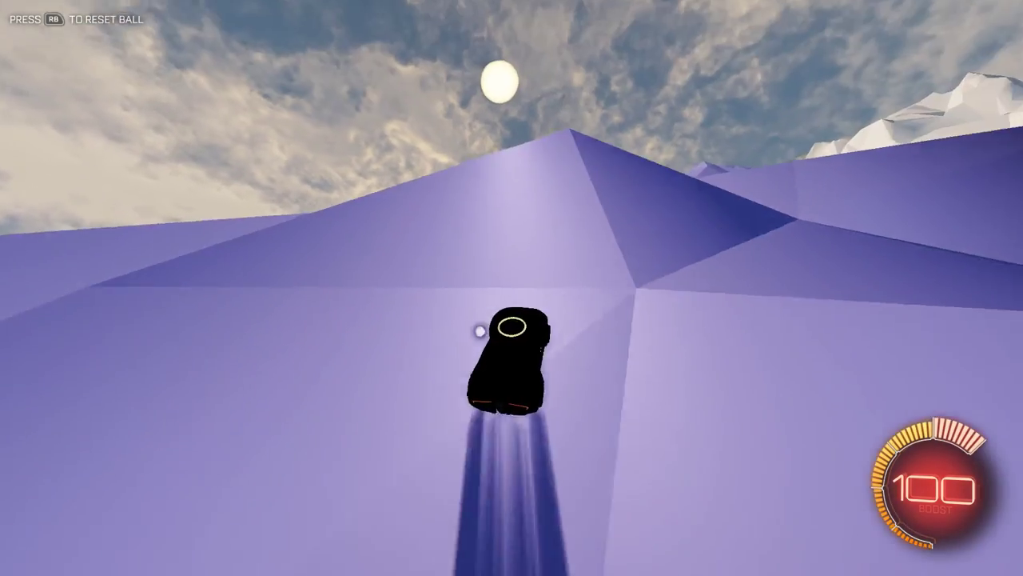
key("shift")
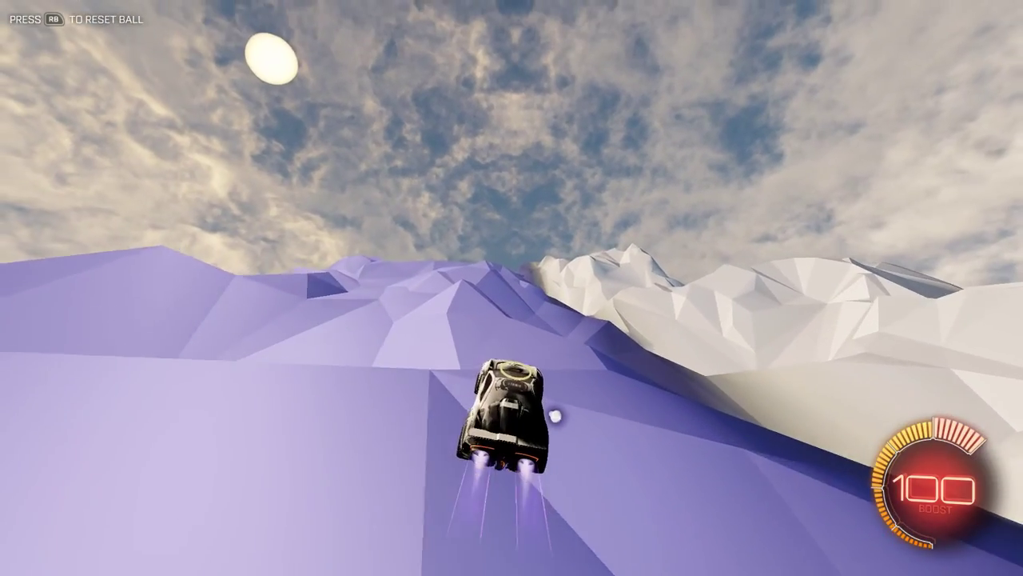
key("a")
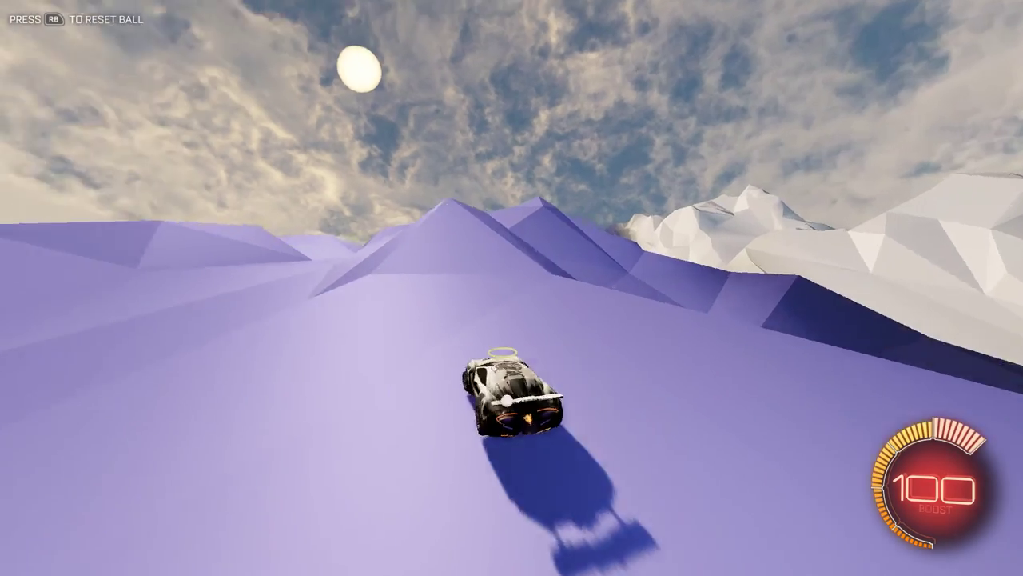
key("w")
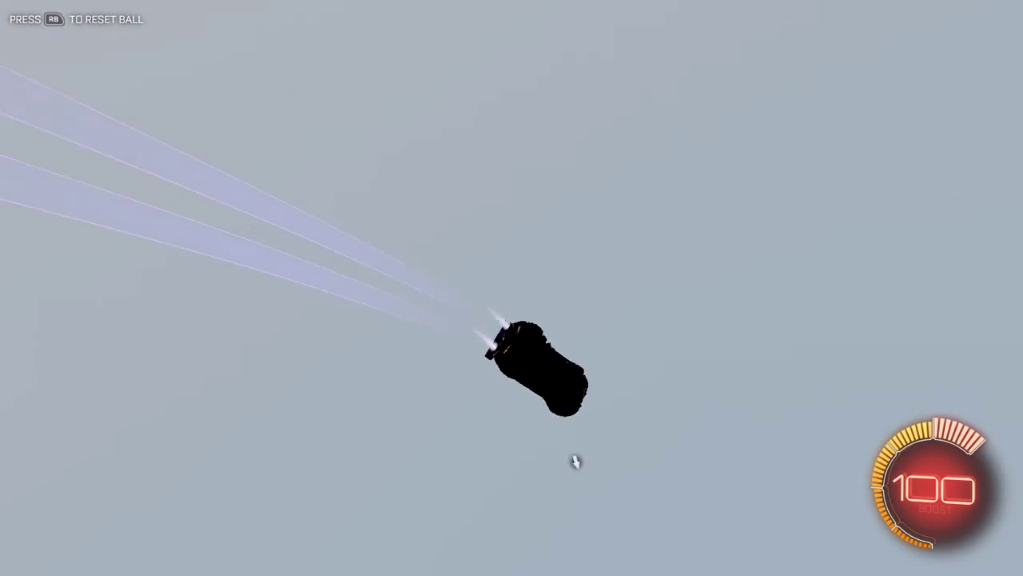
key("y")
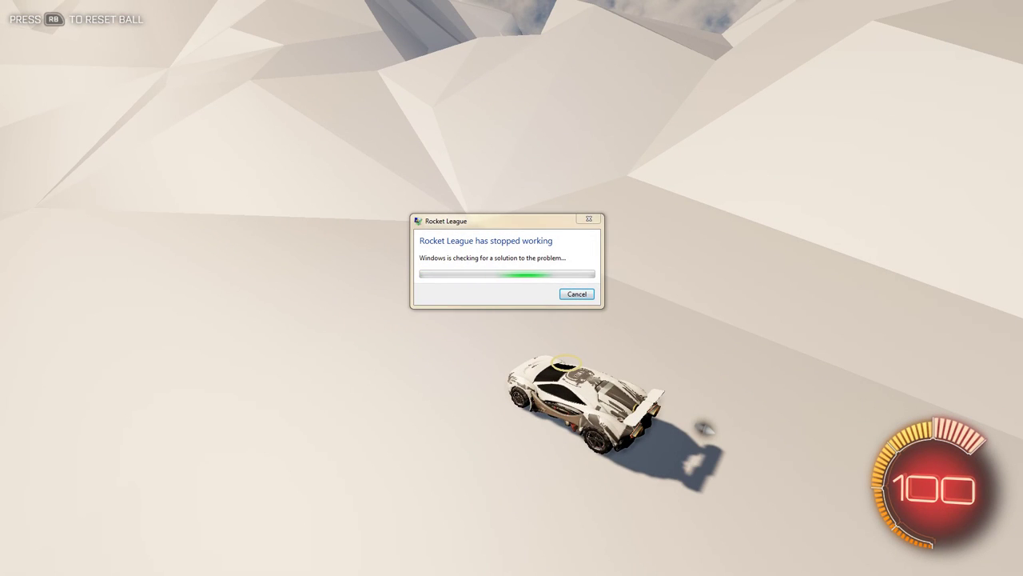
left_click(577, 293)
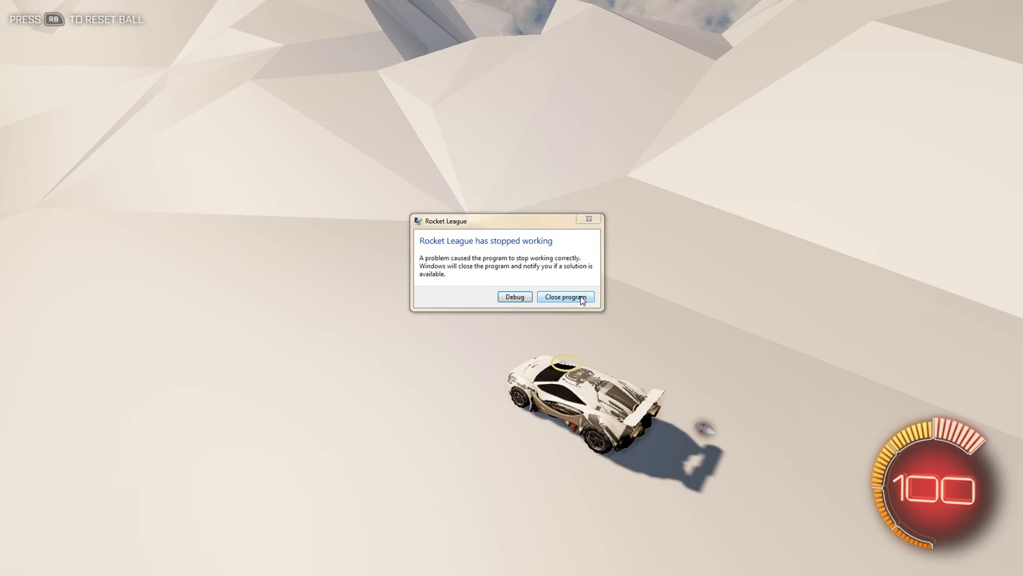
left_click(565, 297)
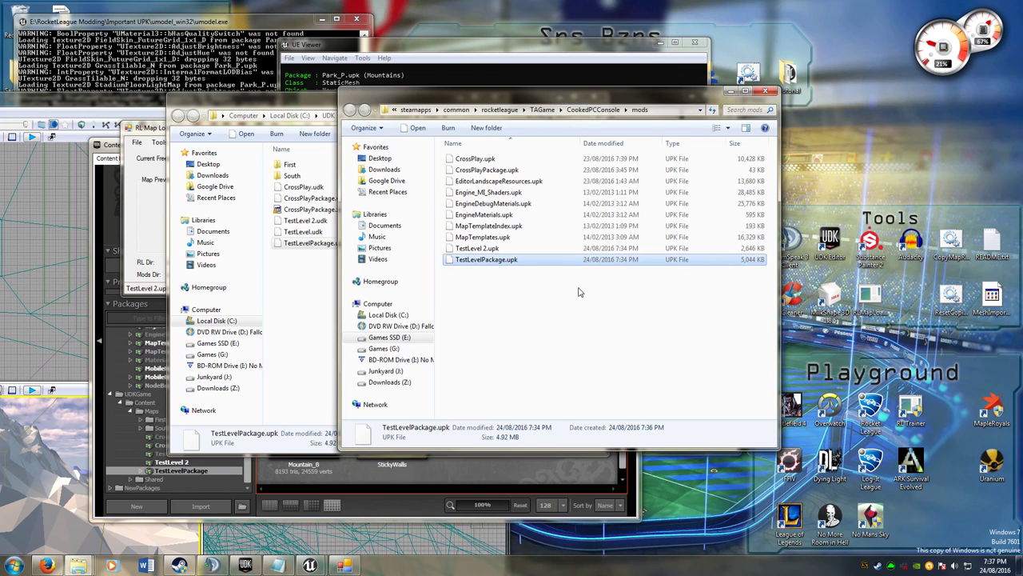